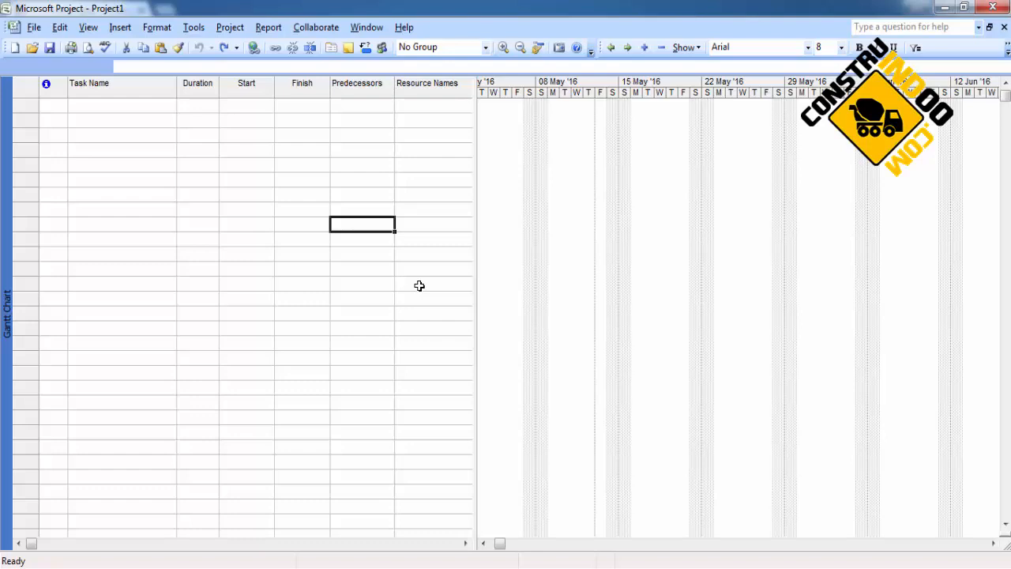
Add a task named "Projeto" in the first row of the task table.
key(Left)
key(Left)
key(Left)
key(Left)
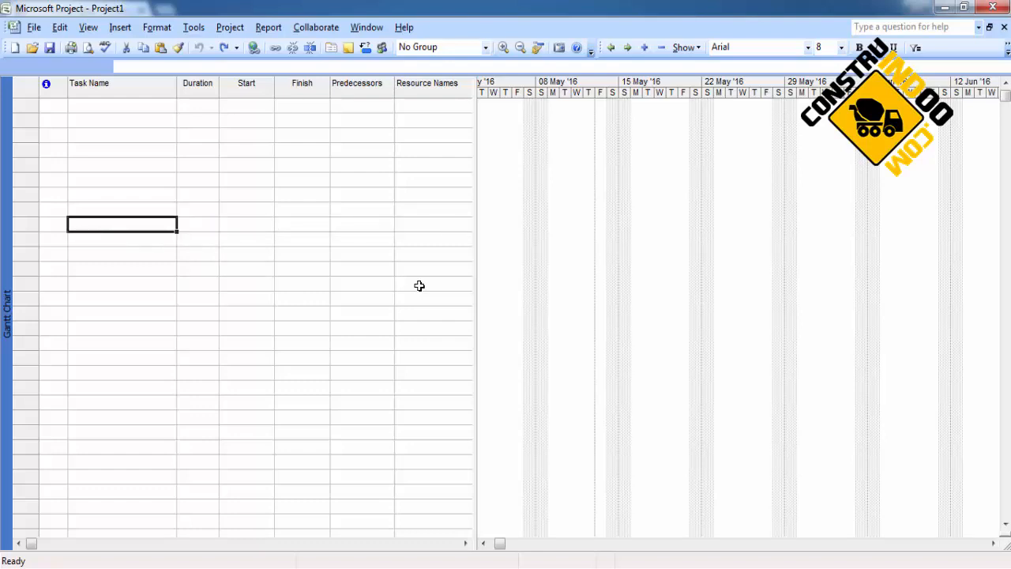
key(Up)
key(Up)
key(Up)
key(Up)
key(Up)
key(Up)
key(Up)
key(Up)
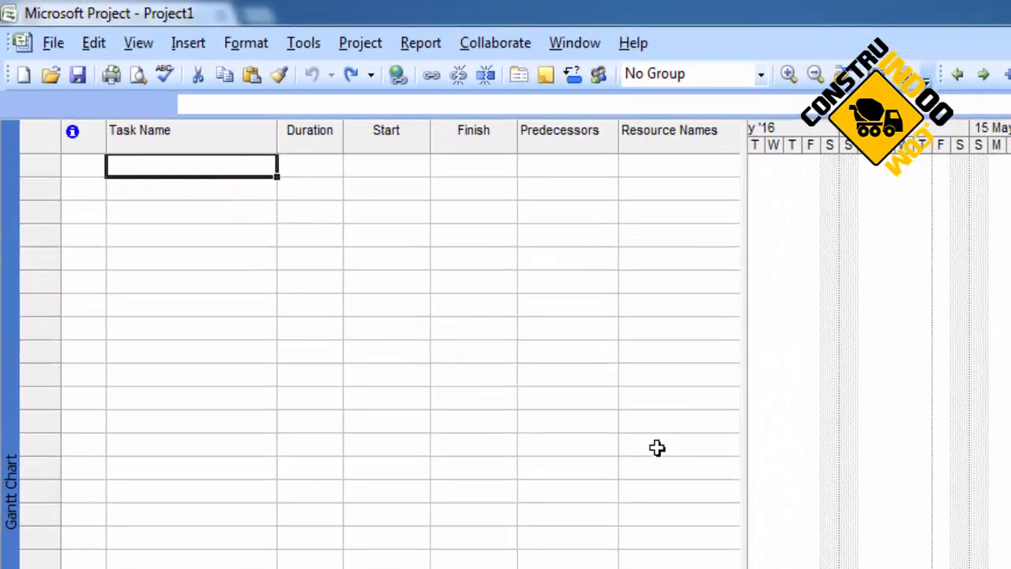
text(Projeto)
key(Return)
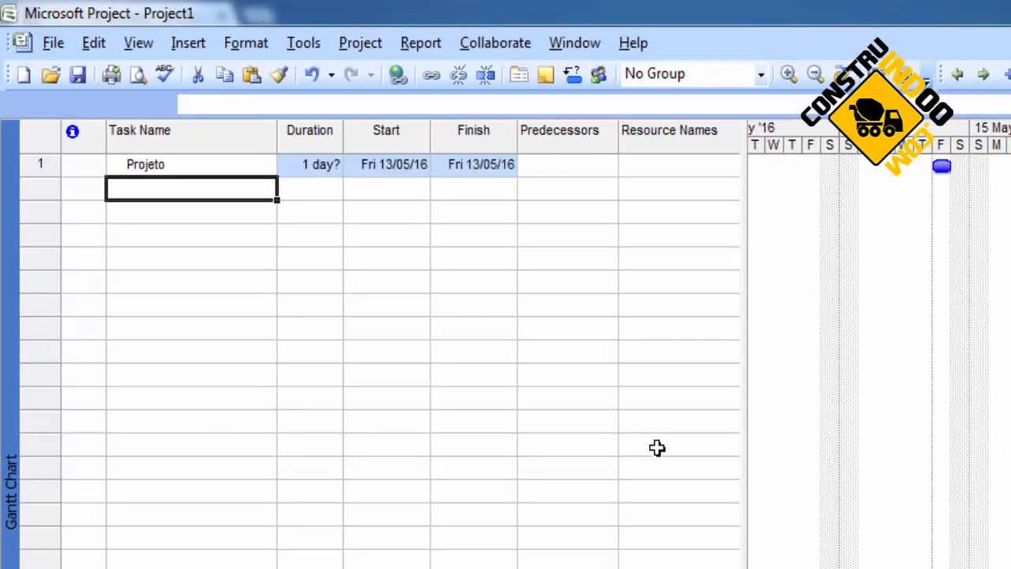
key(Up)
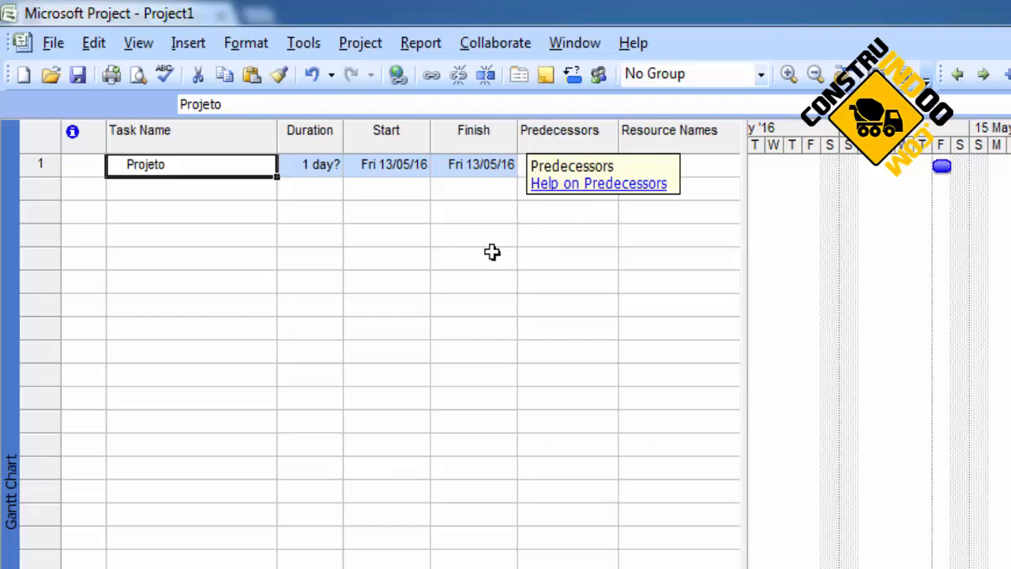
Add a task named "Brocas" in the third row, leaving the second row blank.
click(202, 194)
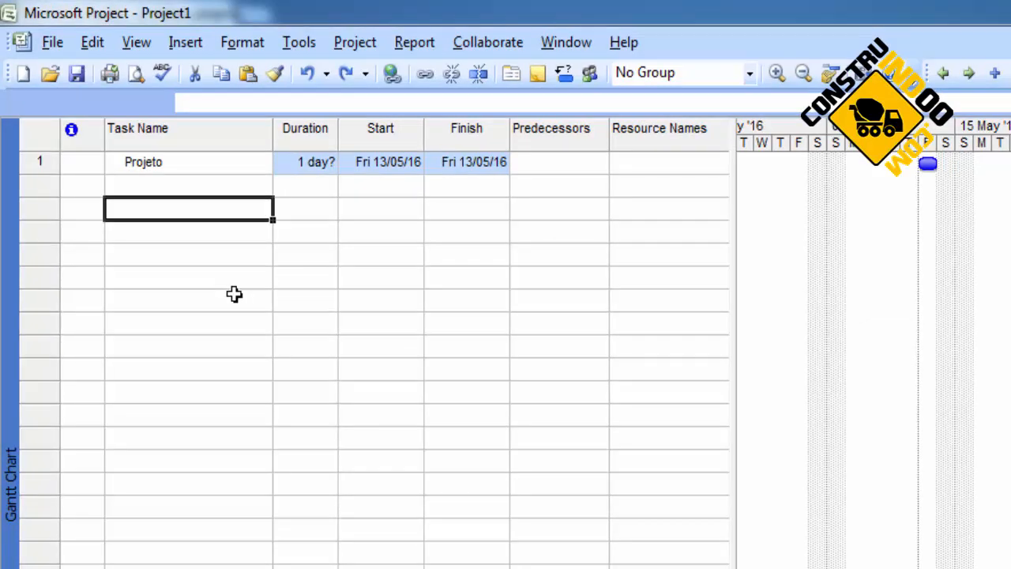
key(Up)
key(Down)
text(brocas)
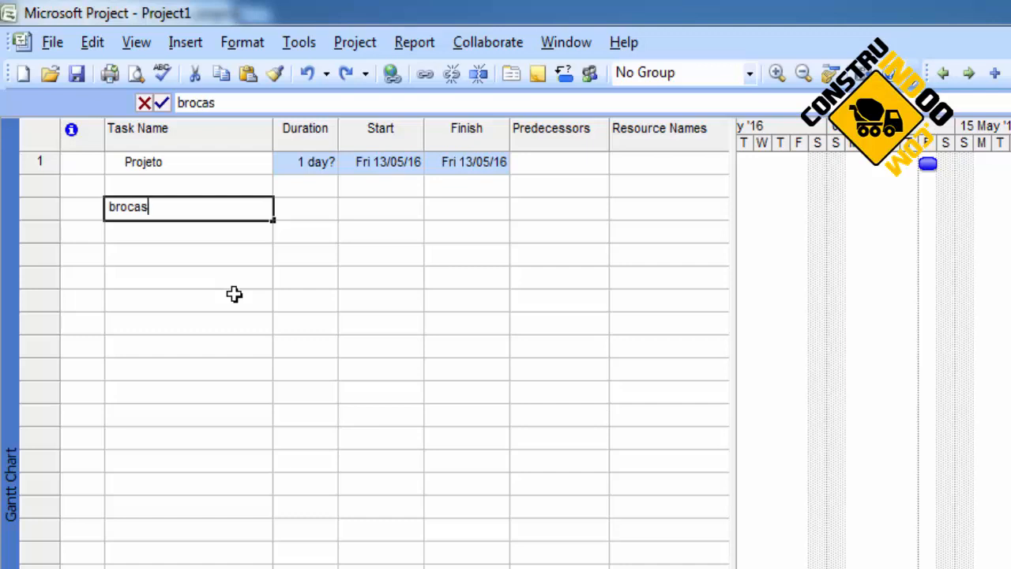
key(BackSpace)
key(BackSpace)
key(BackSpace)
key(BackSpace)
key(BackSpace)
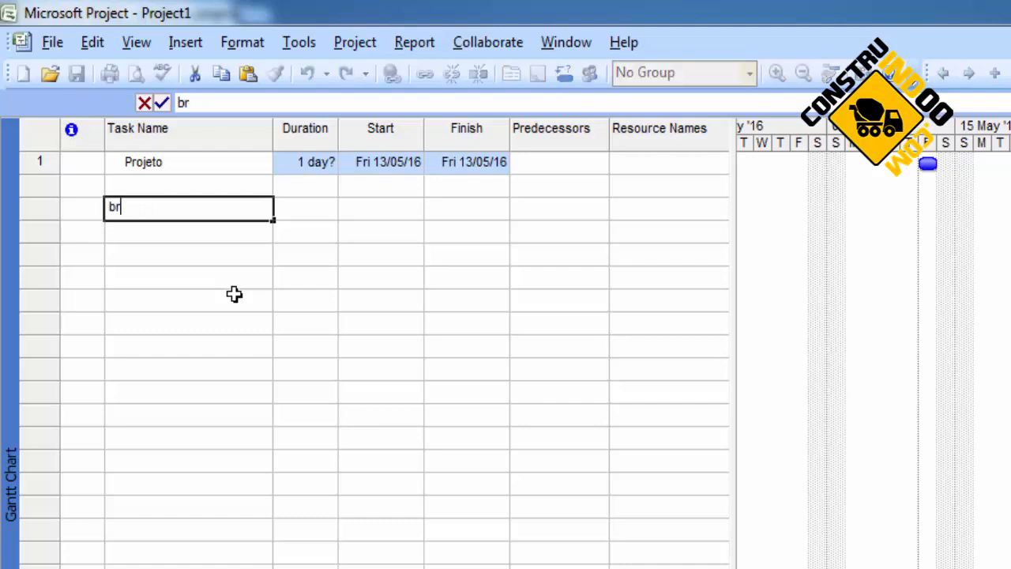
key(BackSpace)
text(Brocas)
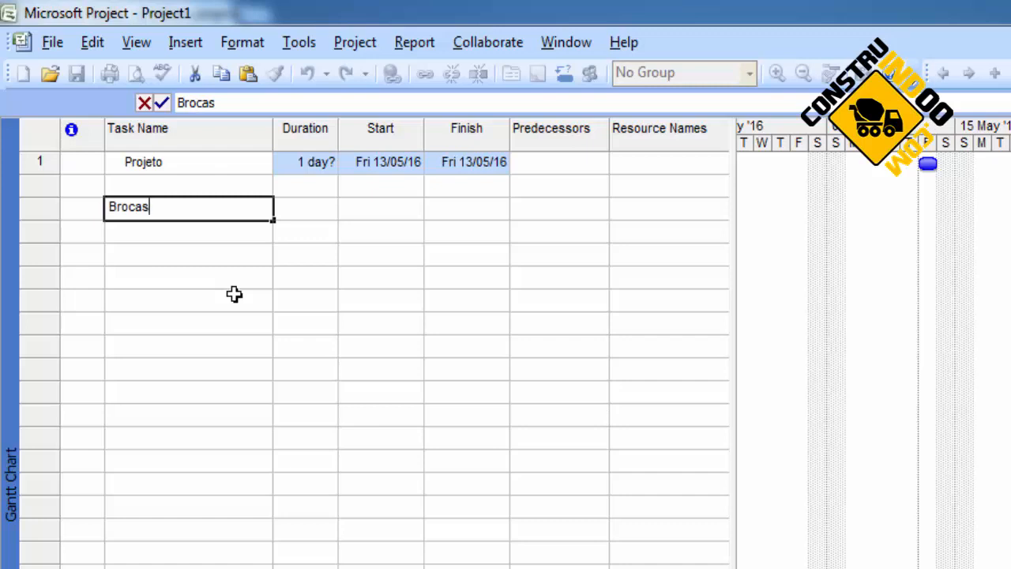
key(Tab)
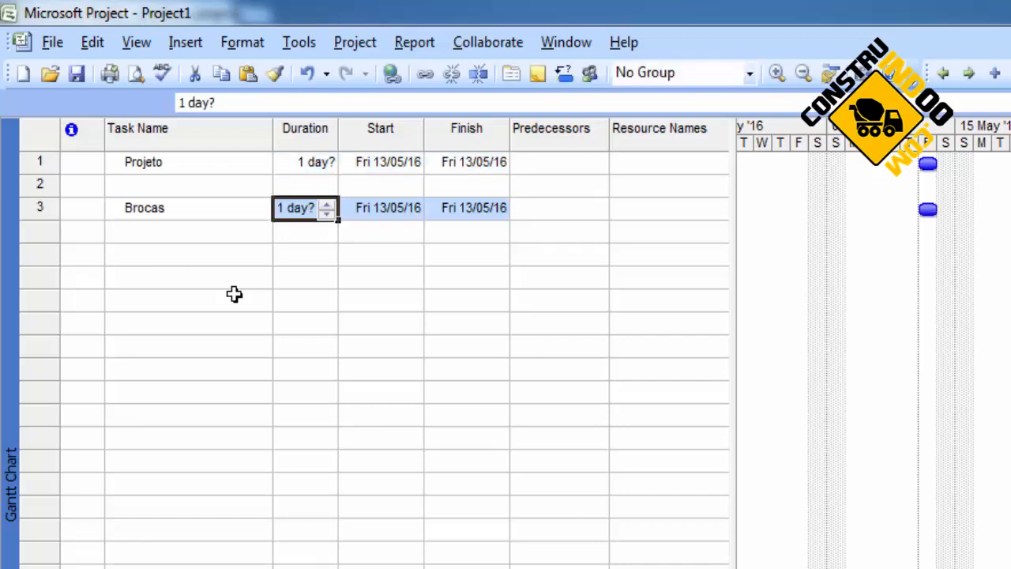
Set the duration of the Brocas task to 5 days.
key(shift+Tab)
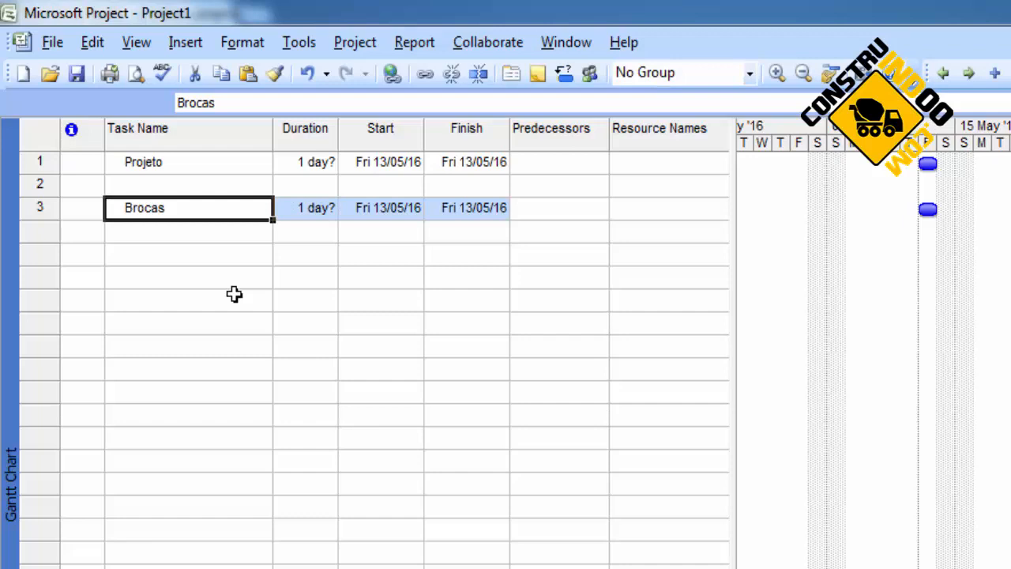
key(Tab)
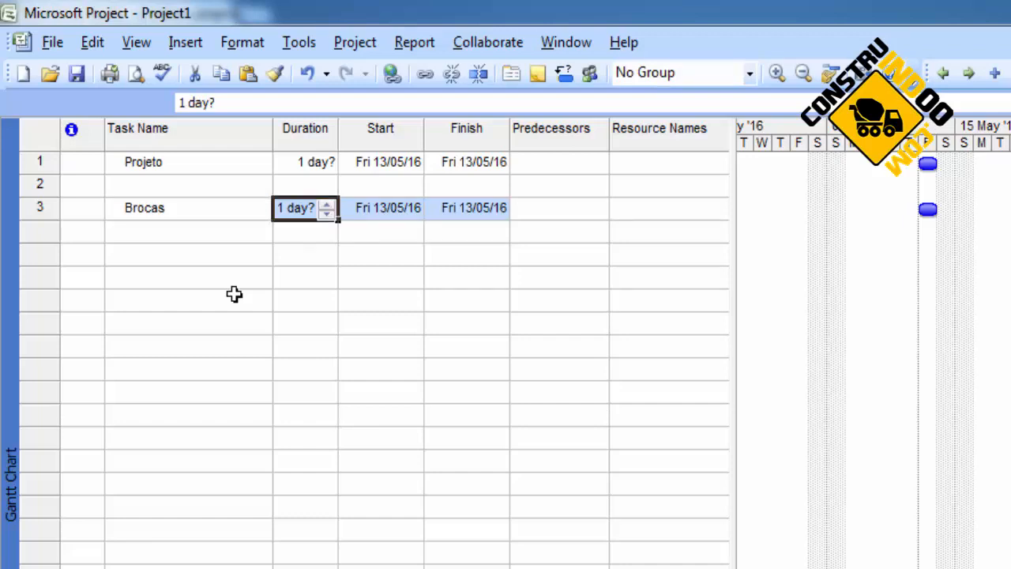
key(Tab)
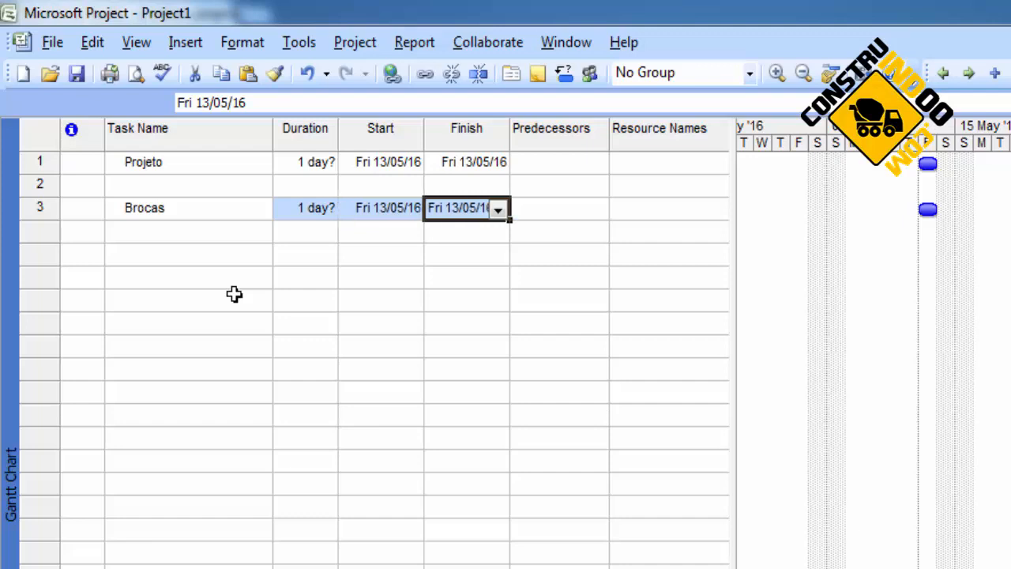
key(Right)
key(Left)
key(Right)
key(Down)
key(Up)
key(Left)
key(Left)
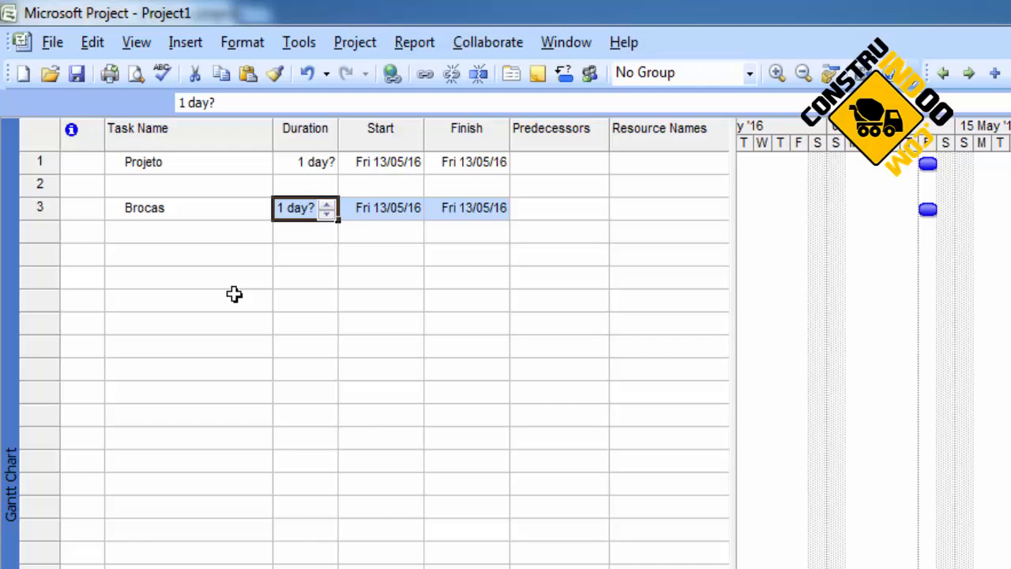
text(5)
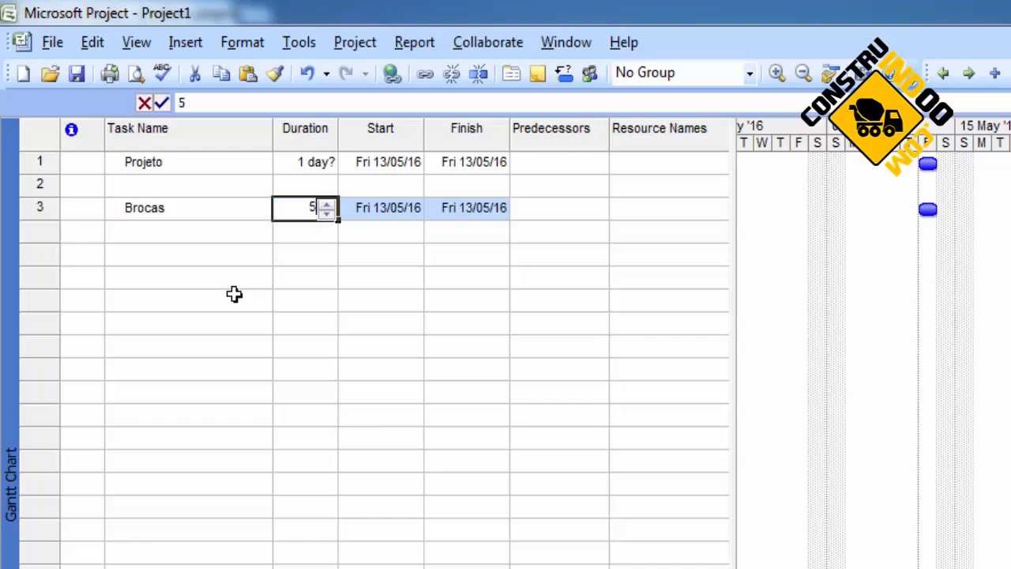
key(Return)
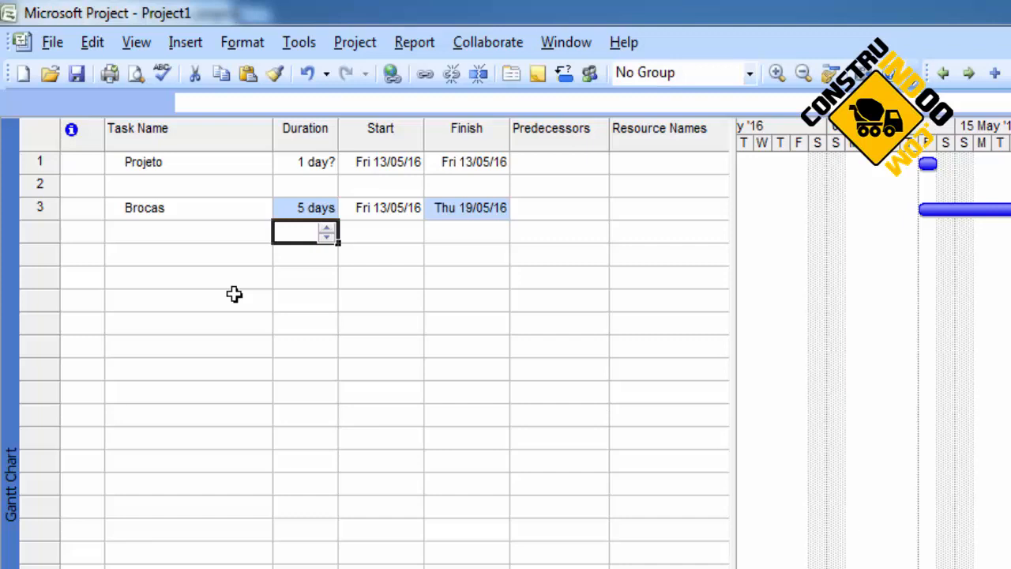
key(Up)
key(Left)
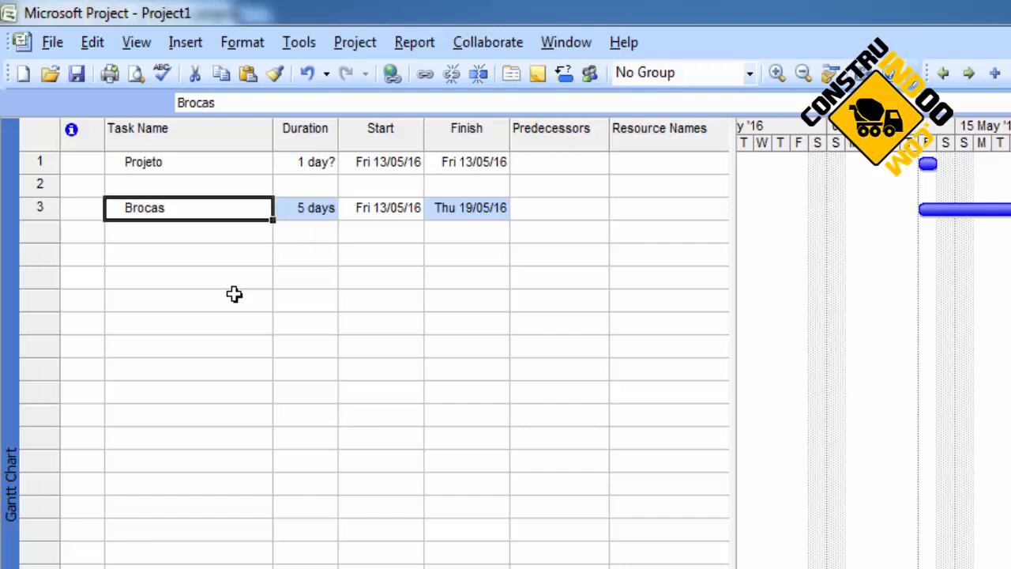
key(Up)
key(Up)
key(Down)
key(Up)
key(Down)
key(Down)
key(Up)
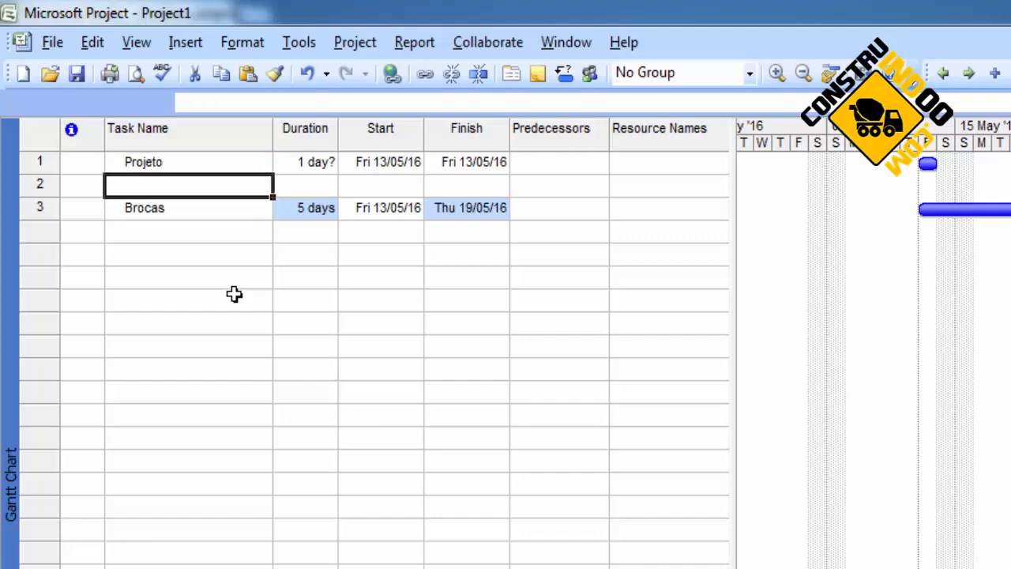
key(Up)
key(Right)
key(Left)
key(Right)
key(Left)
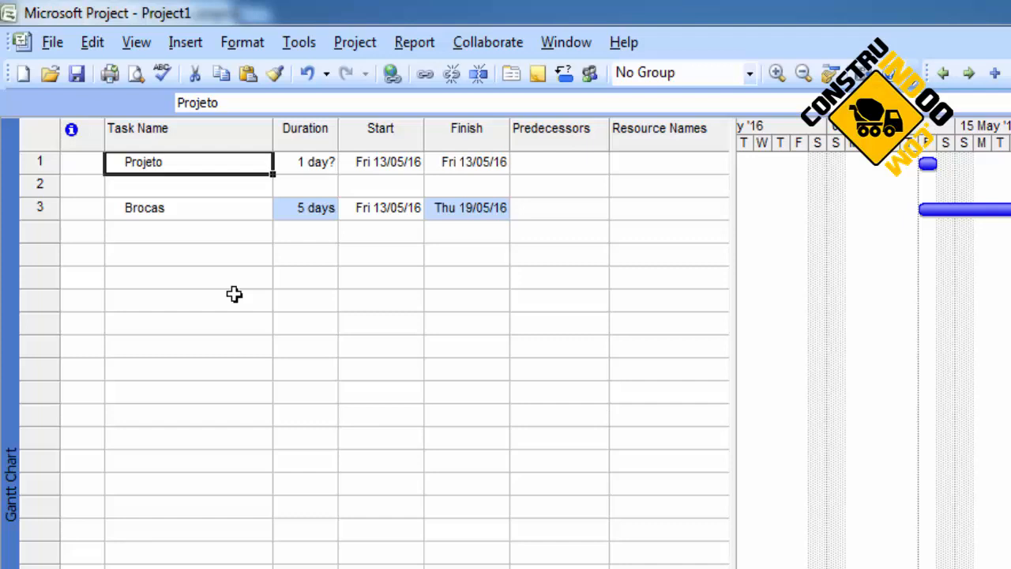
Indent the Brocas task one level to make it a subtask of Projeto.
key(Down)
key(Up)
key(Down)
key(Down)
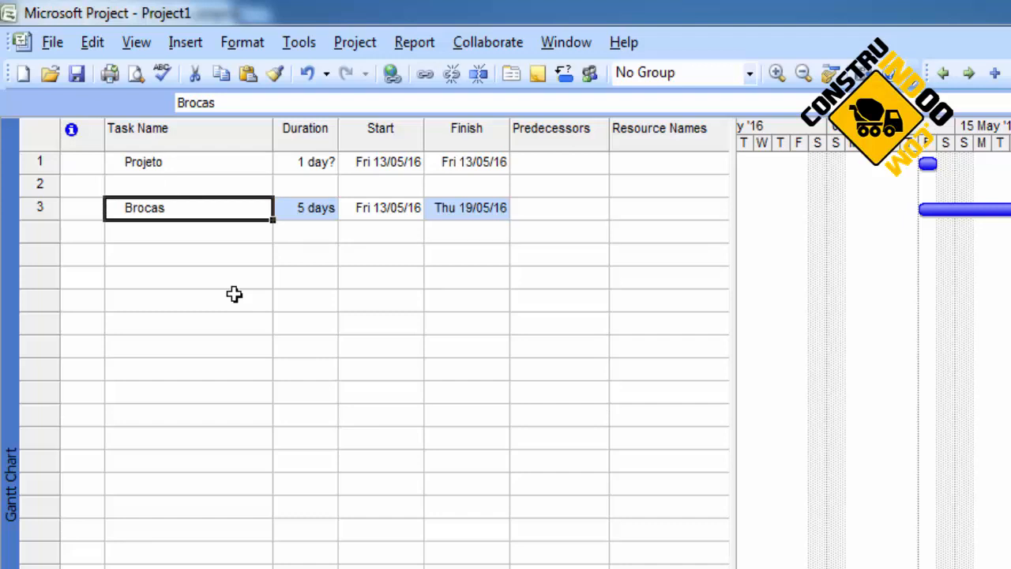
click(968, 74)
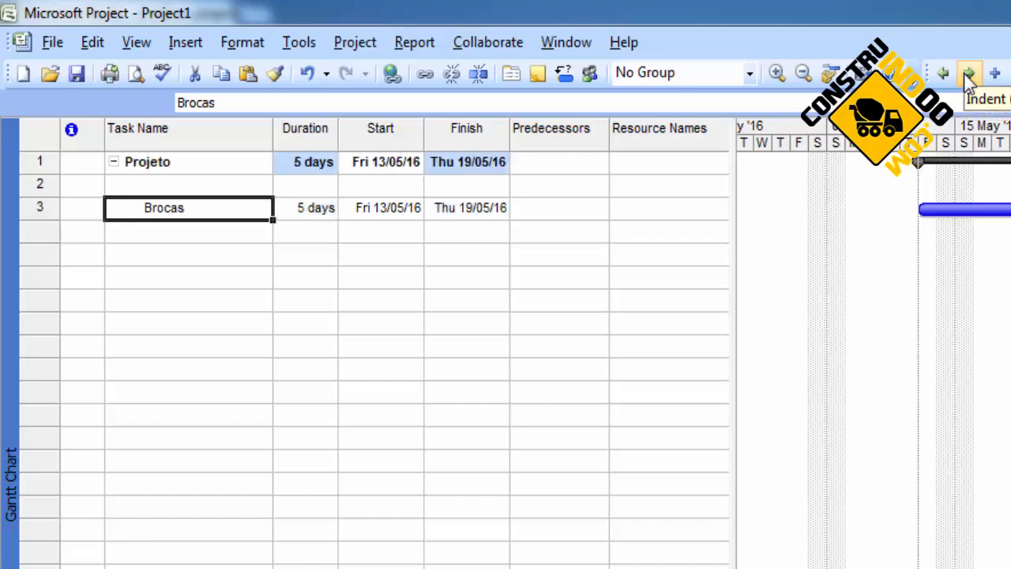
Add the tasks "perfuração", "armação" and "concretagem" in the three rows below Brocas.
click(183, 163)
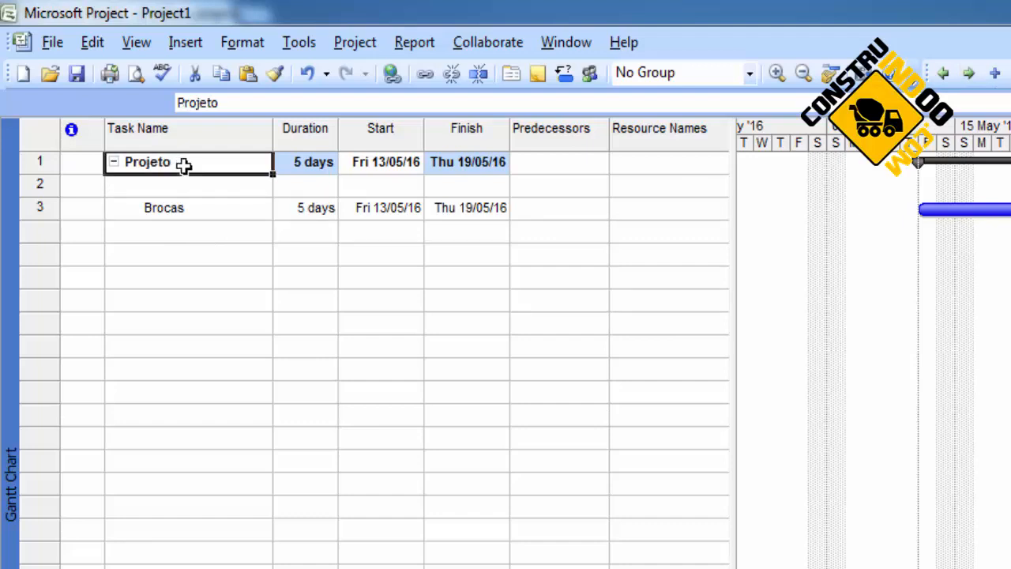
key(Down)
key(Down)
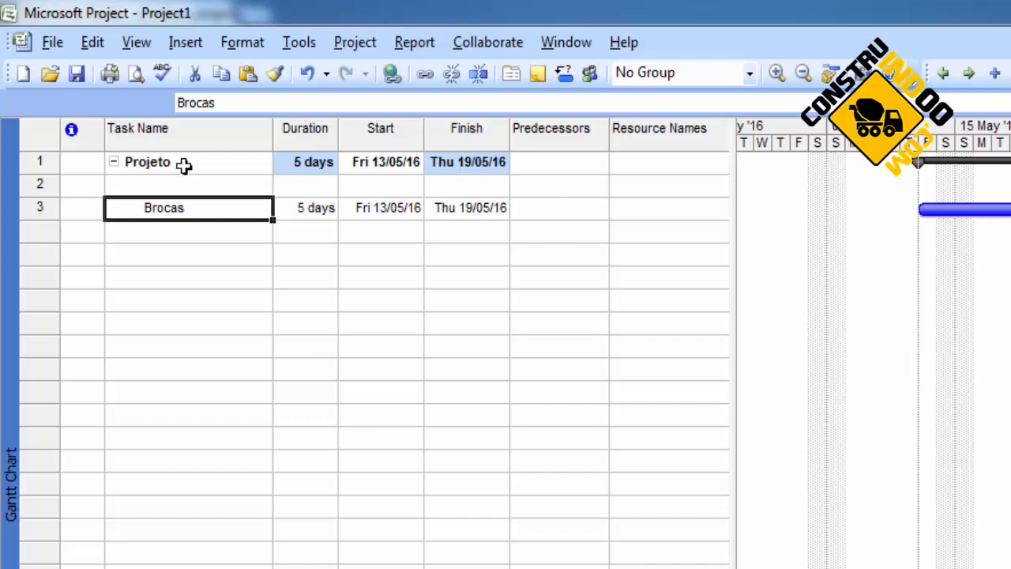
key(Down)
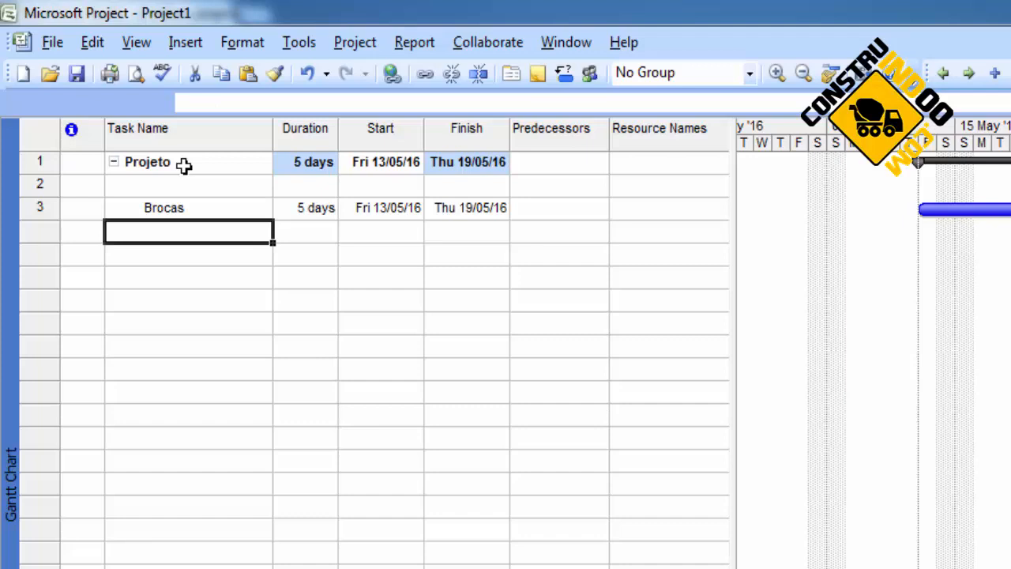
text(r)
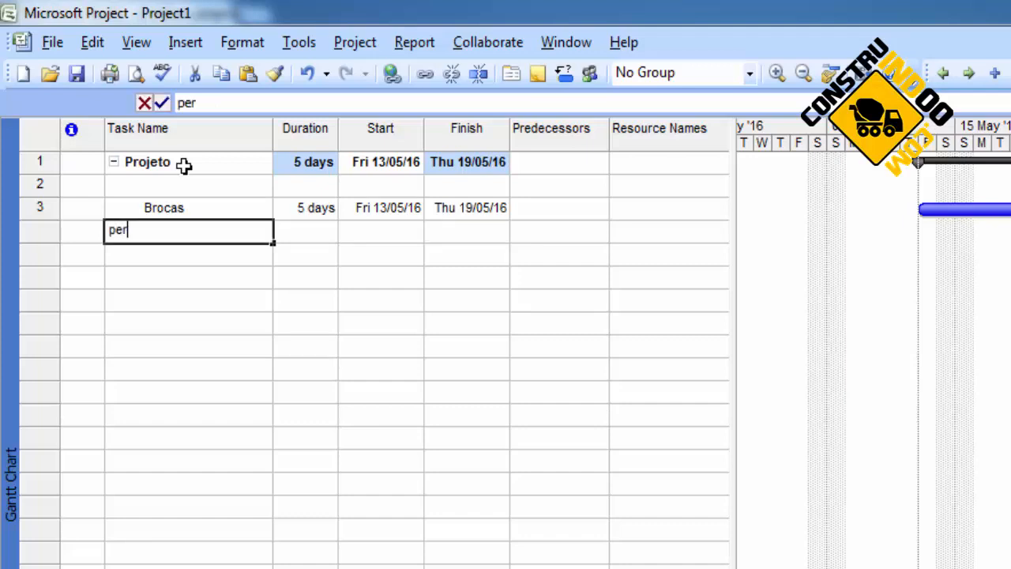
text(furação)
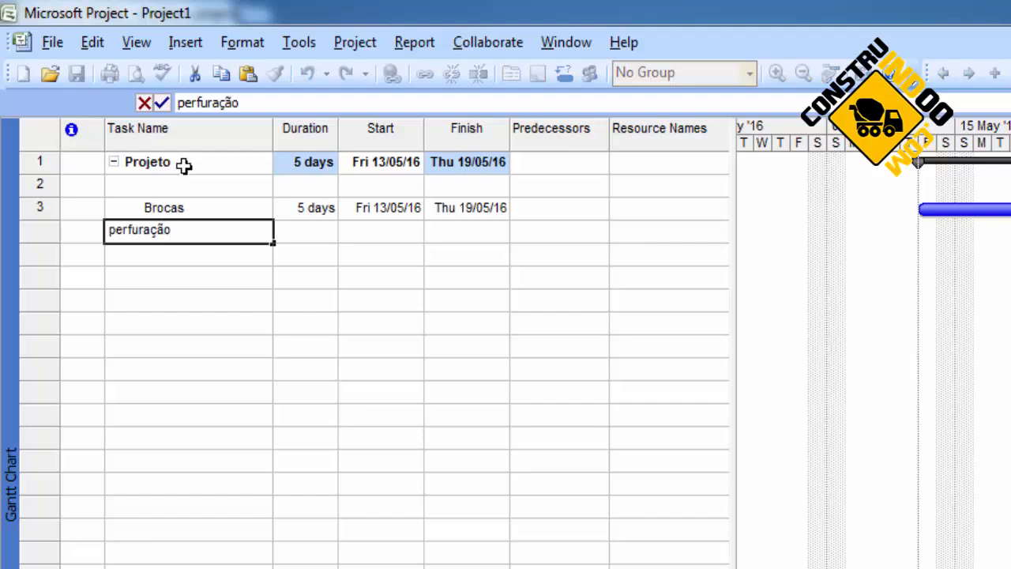
key(Return)
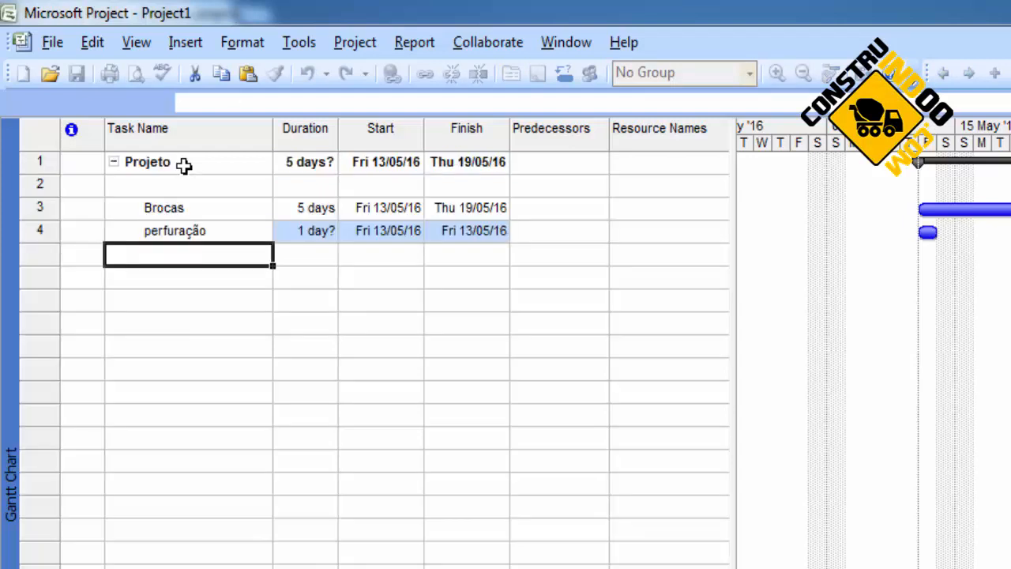
text(ar)
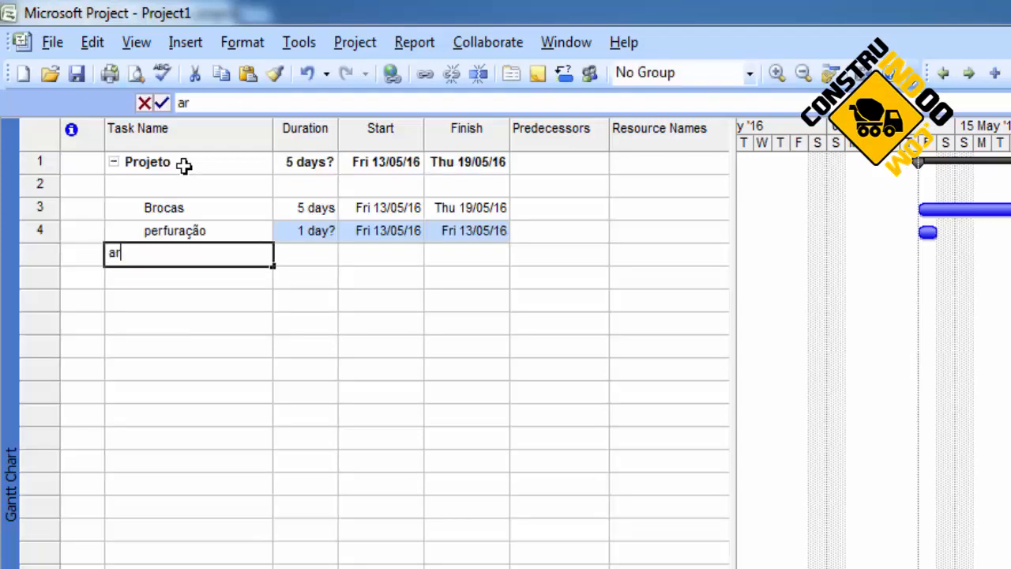
text(mação)
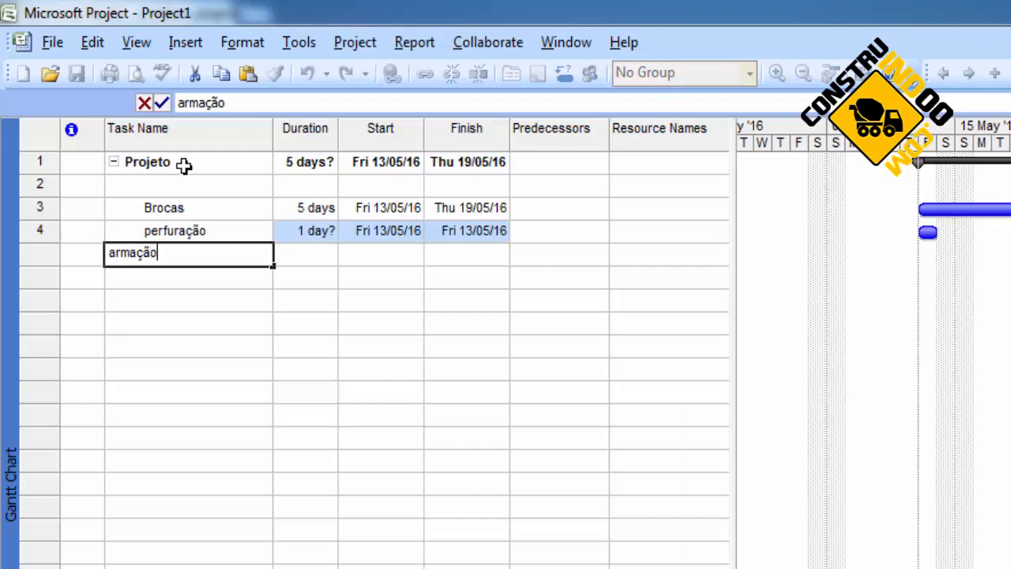
key(Return)
text(con)
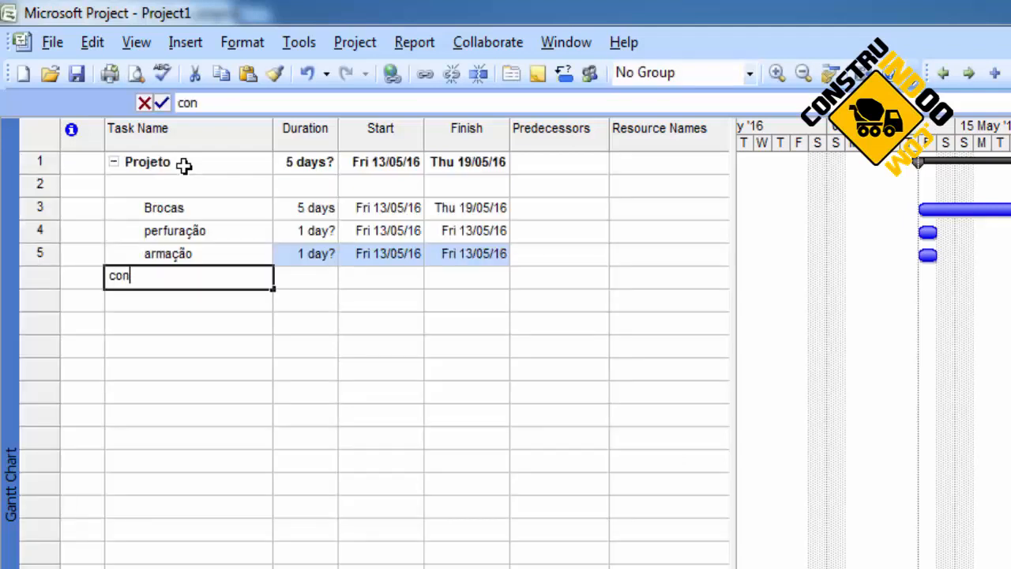
text(cretagem)
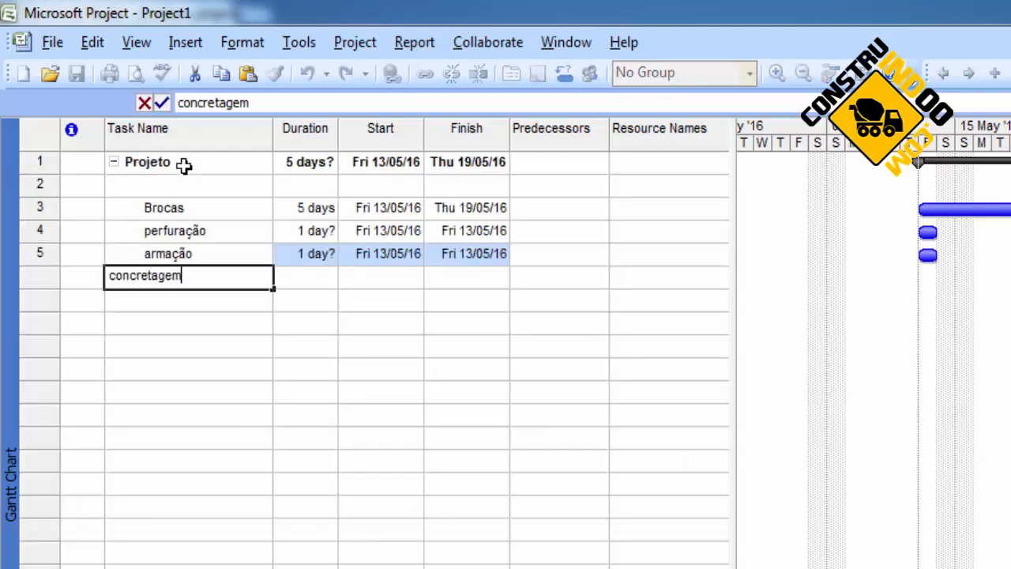
key(Return)
Indent perfuração, armação and concretagem together one level to make them subtasks of Brocas.
key(Up)
key(Up)
key(Up)
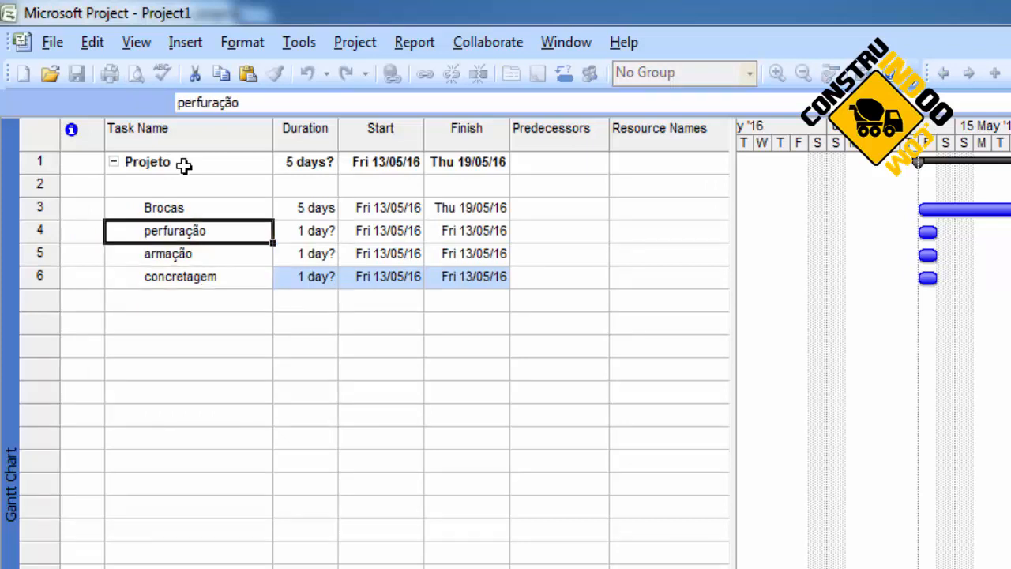
key(Up)
key(Down)
key(shift+Down)
key(shift+Down)
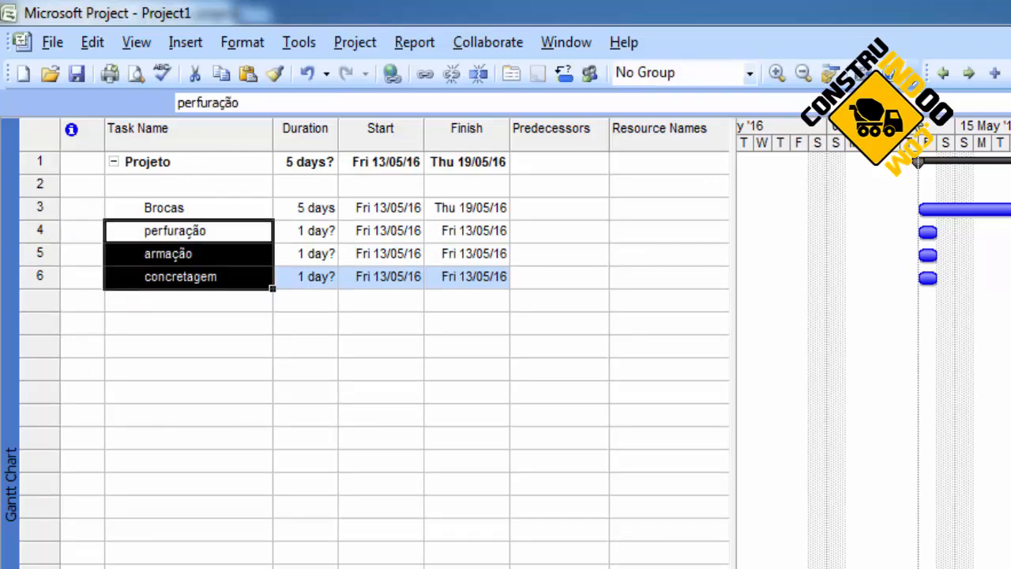
click(971, 77)
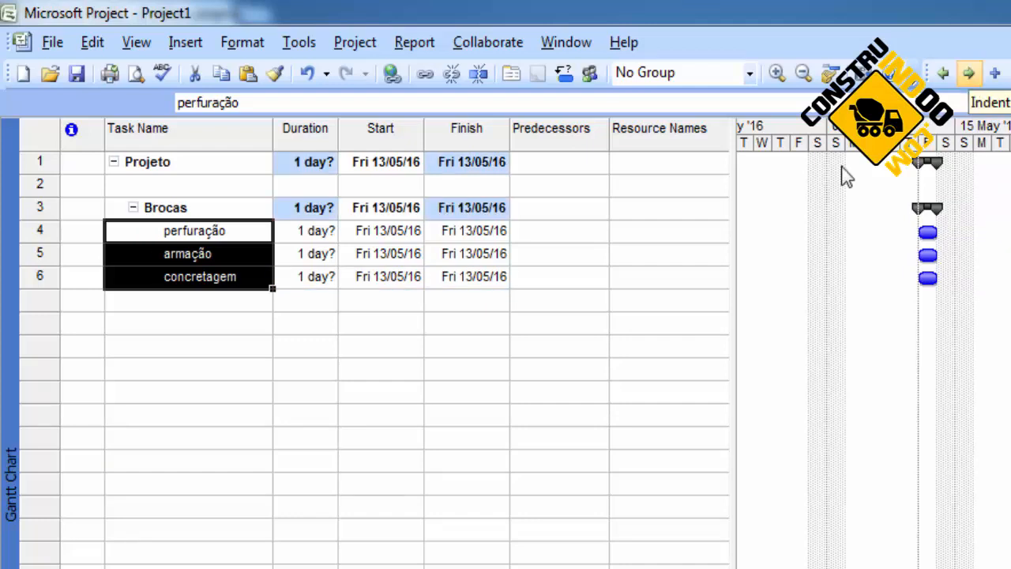
Collapse the Brocas summary task to hide its subtasks.
click(204, 427)
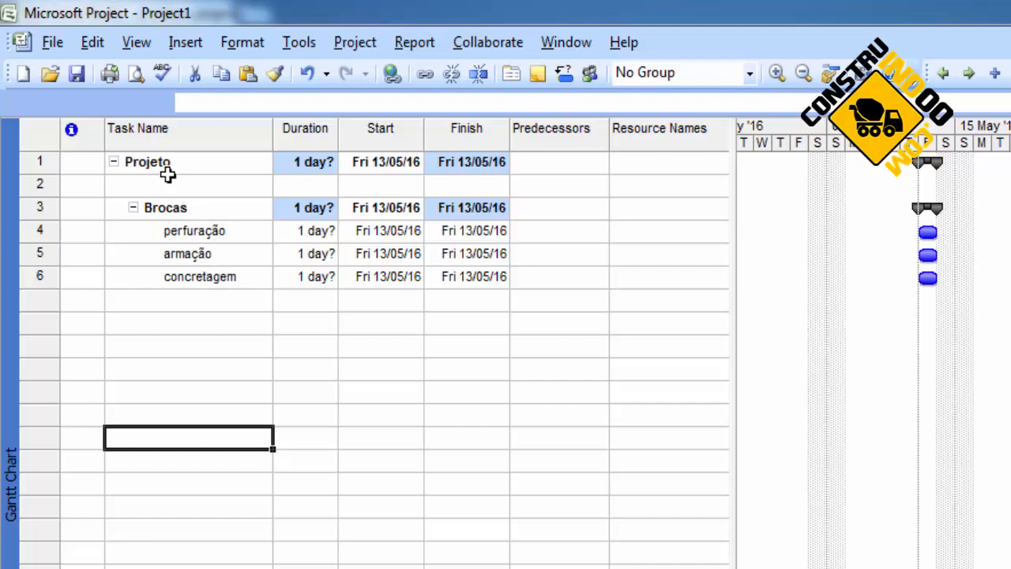
click(133, 207)
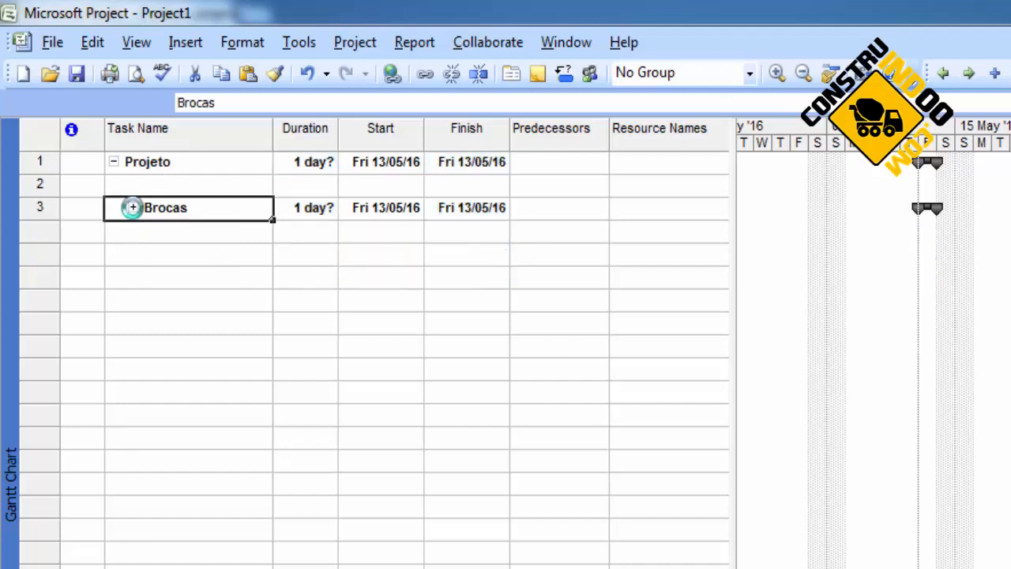
Collapse the Projeto summary task, and expand Projeto and Brocas again to show all their subtasks.
click(114, 162)
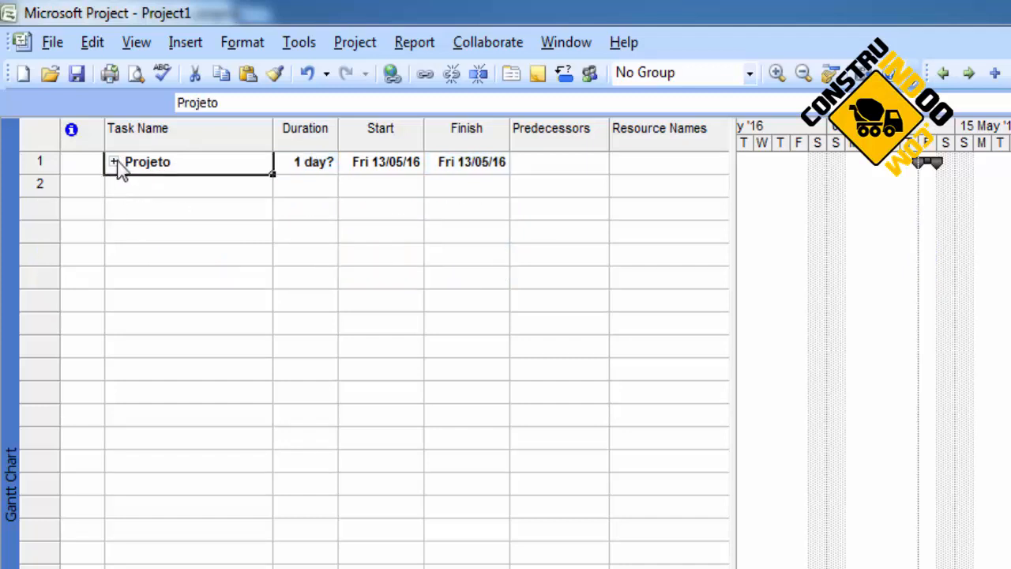
click(115, 162)
click(133, 207)
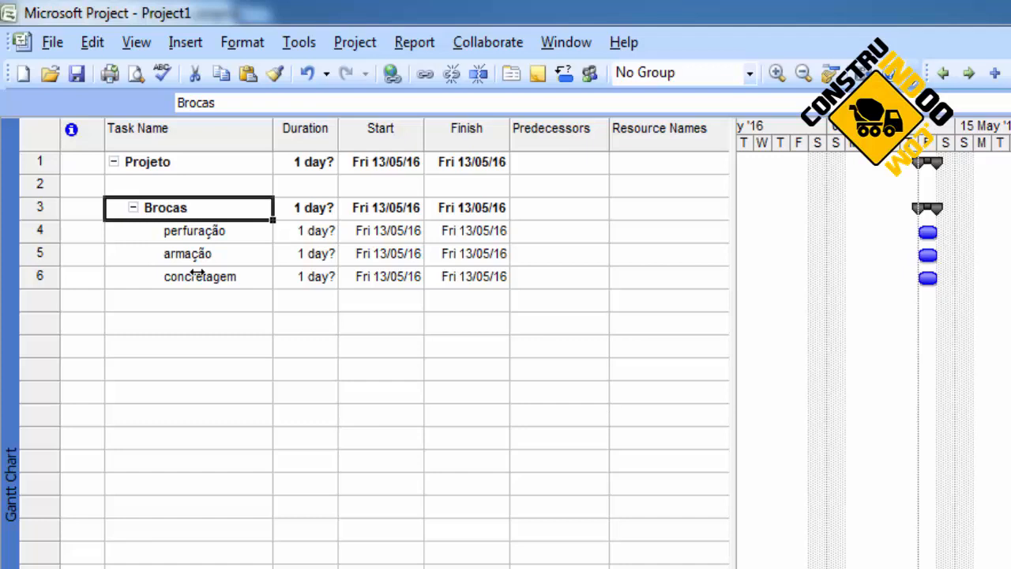
Undo the indentation and entry of the perfuração, armação and concretagem subtasks under Brocas.
key(ctrl+z)
key(ctrl+z)
key(ctrl+z)
key(ctrl+z)
key(ctrl+z)
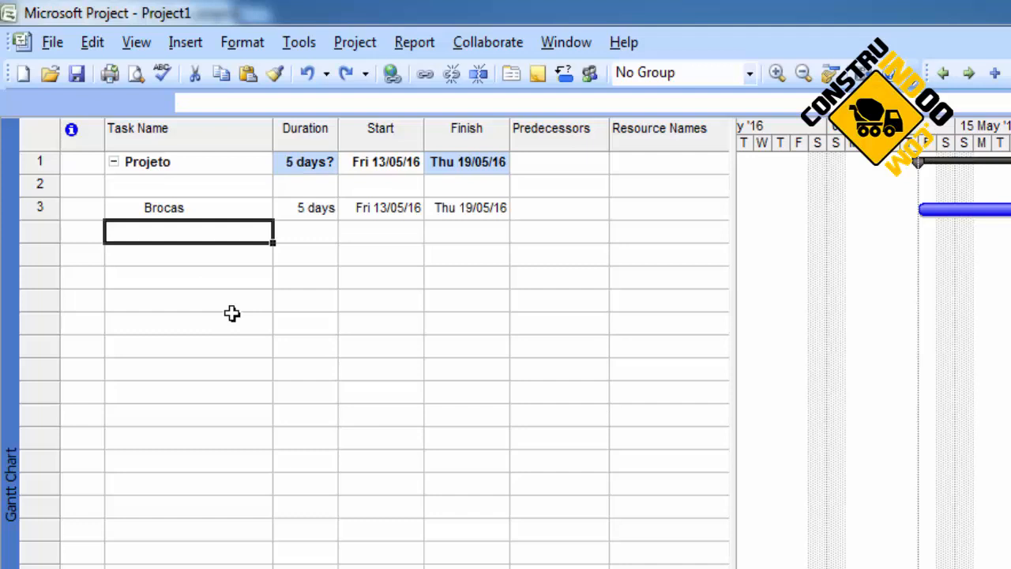
Add the tasks "Baldrame", "Alvenaria" and "Pilares" in the three rows below Brocas.
text(Baldrame)
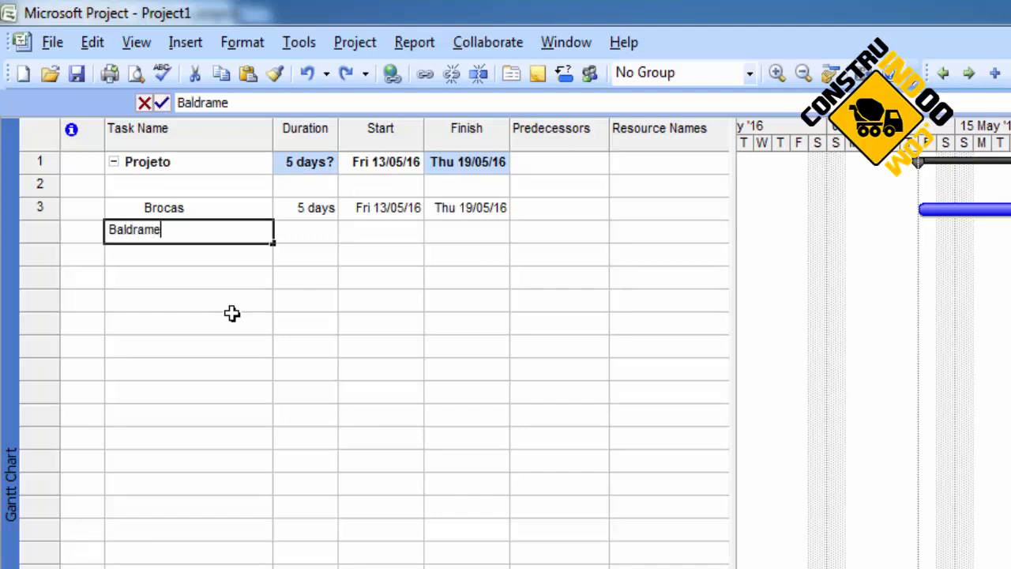
key(Return)
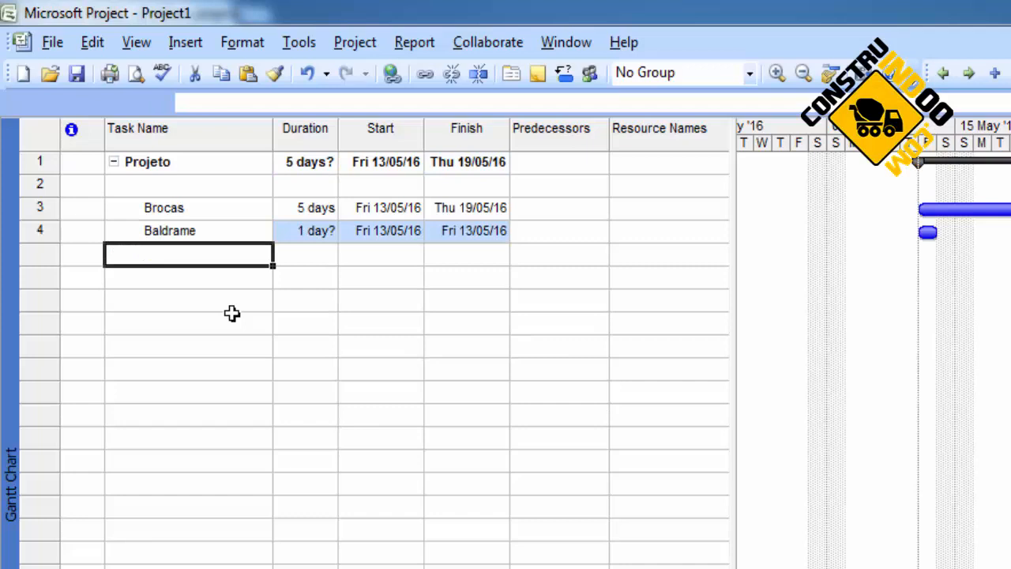
text(Alvenaria)
key(Return)
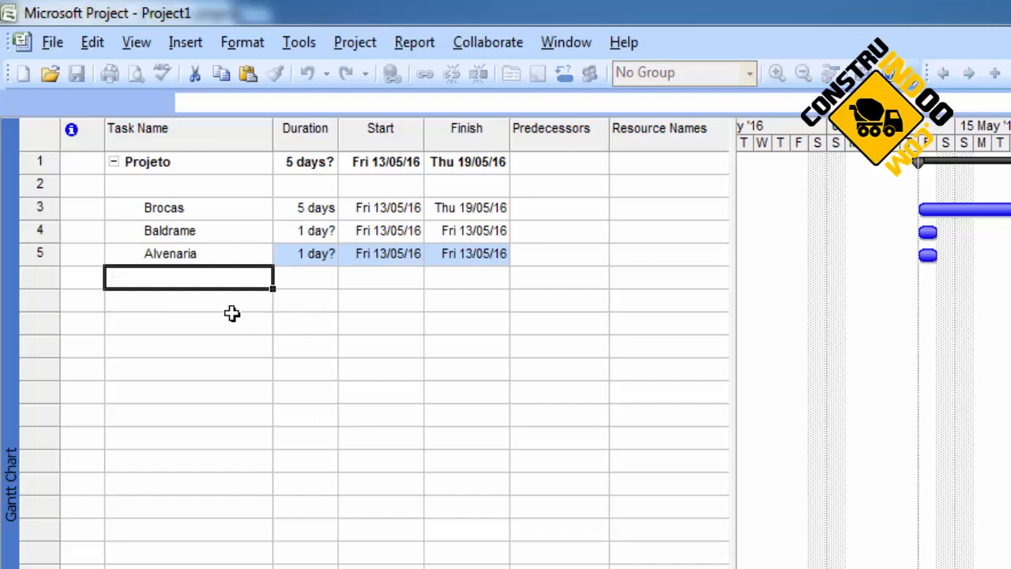
text(Pilares)
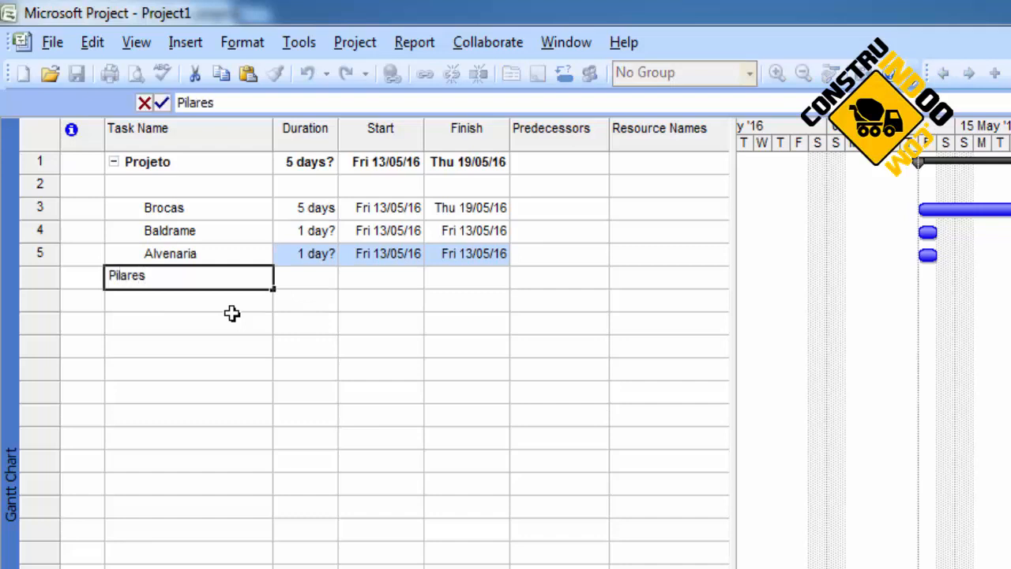
key(Return)
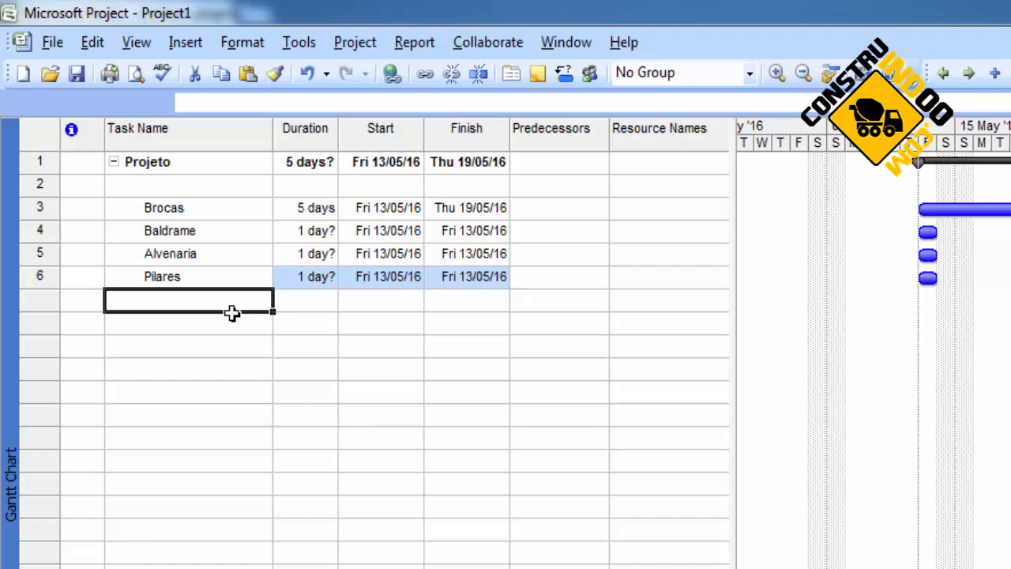
Set the durations of Baldrame to 10 days, Alvenaria to 15 days and Pilares to 3 days.
key(Up)
key(Up)
key(Up)
key(Up)
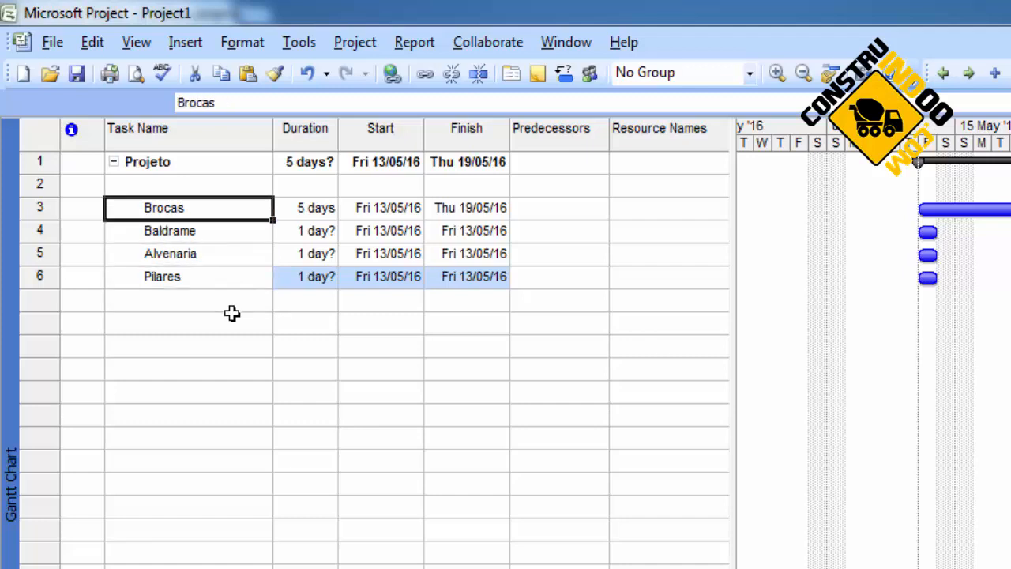
key(Right)
key(Down)
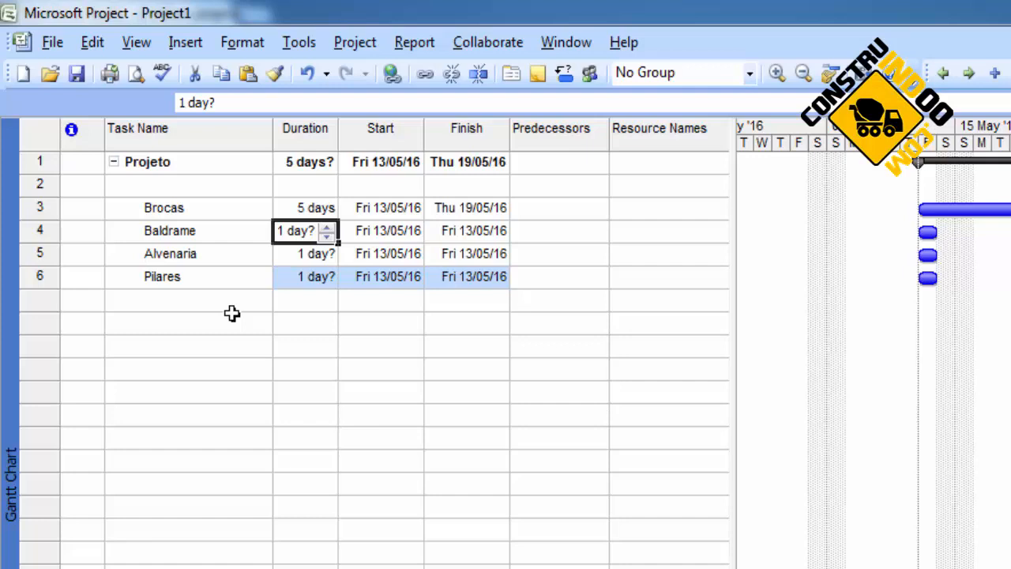
text(10)
key(Return)
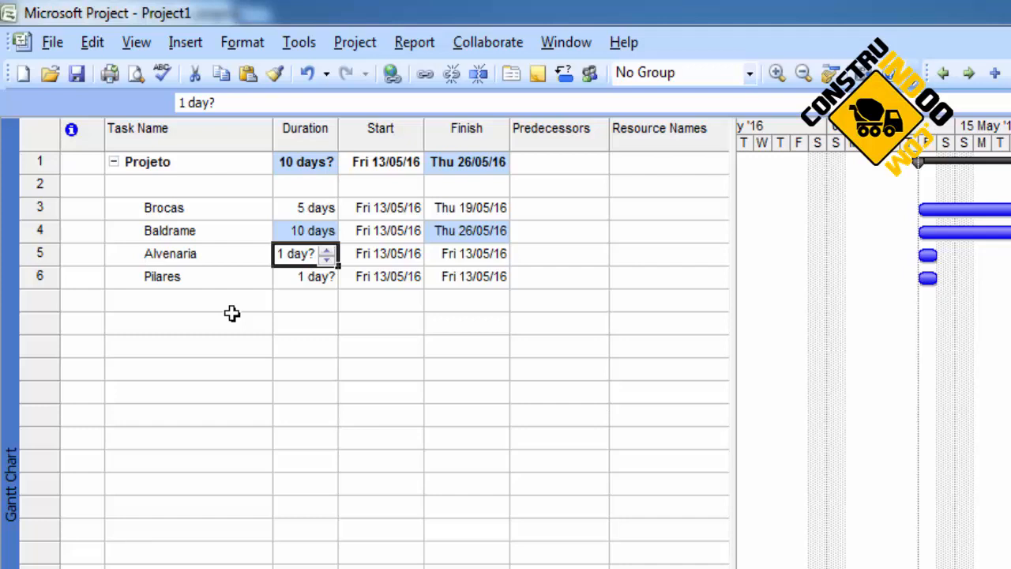
text(15)
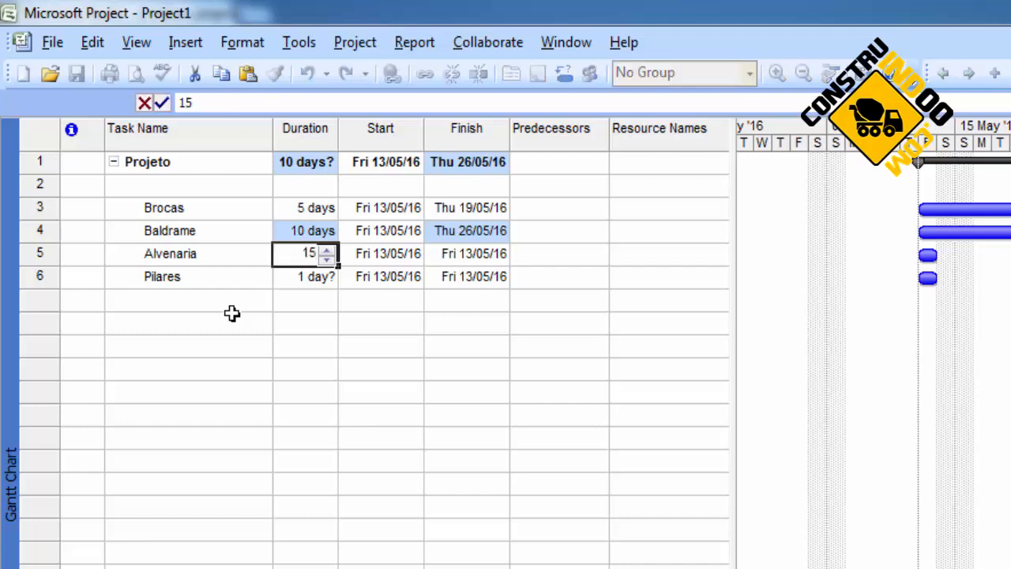
key(Return)
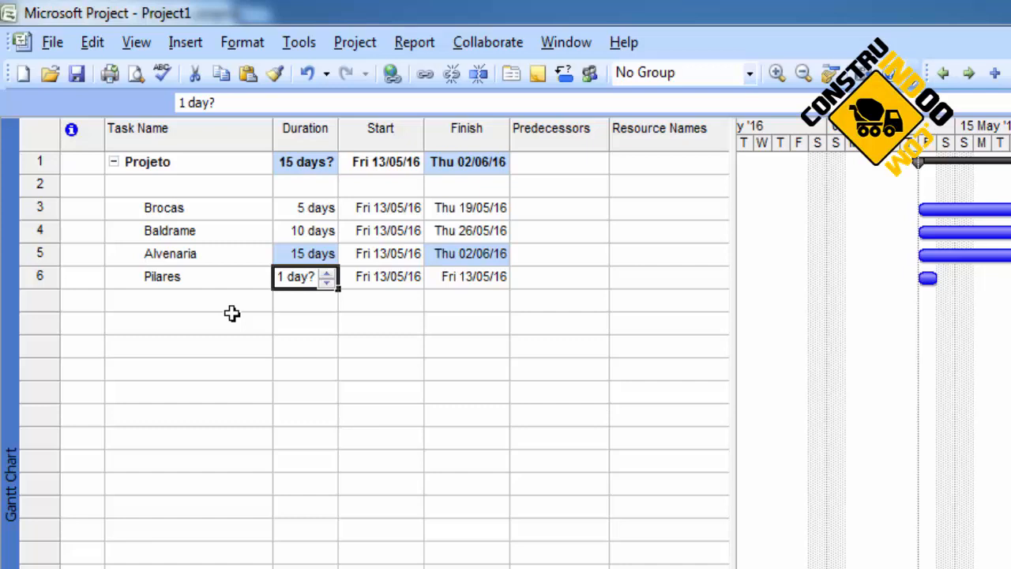
text(3)
key(Return)
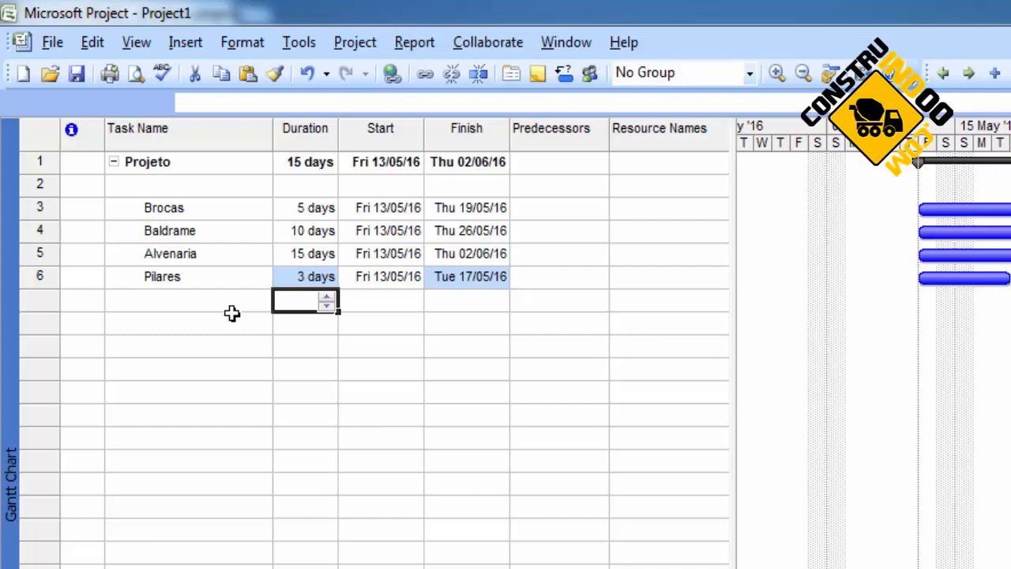
Examine the durations of the four stages against the total duration of the Projeto summary task.
key(Up)
key(Up)
key(Up)
key(Up)
key(Up)
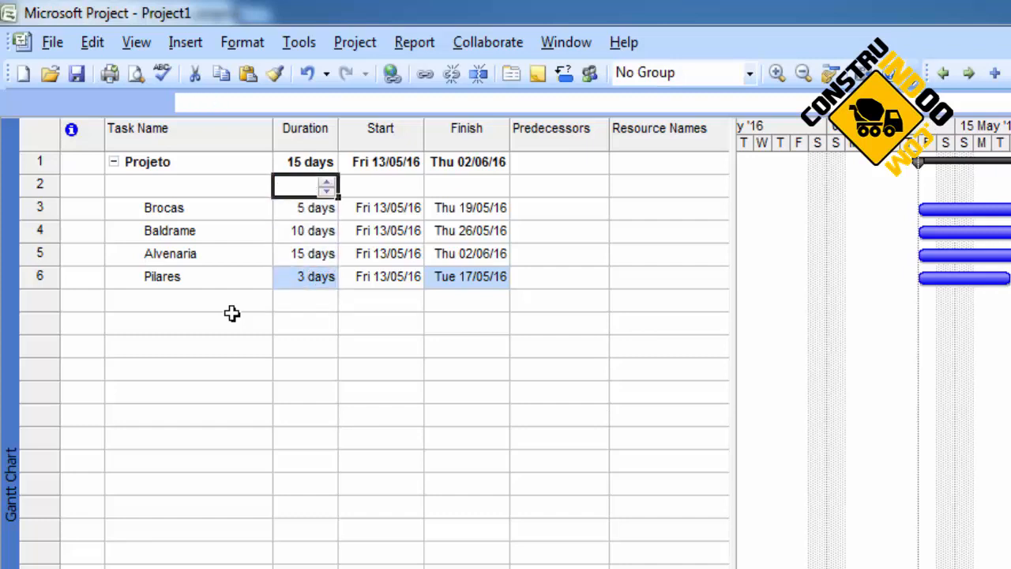
key(Up)
key(Down)
key(Down)
key(Down)
key(Down)
key(Down)
key(Down)
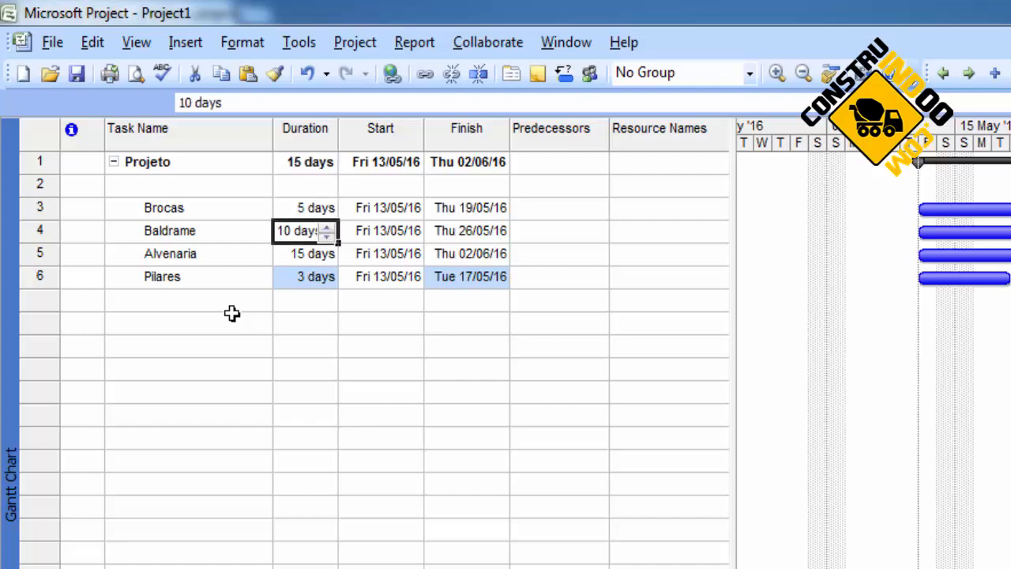
key(Up)
key(Up)
key(Up)
key(Up)
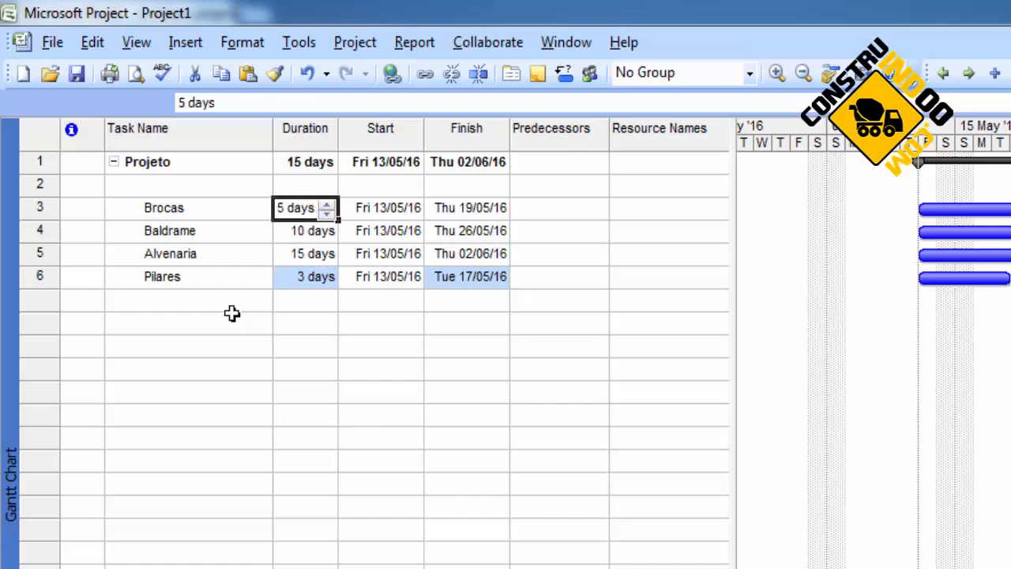
key(Down)
key(Down)
key(Down)
key(Up)
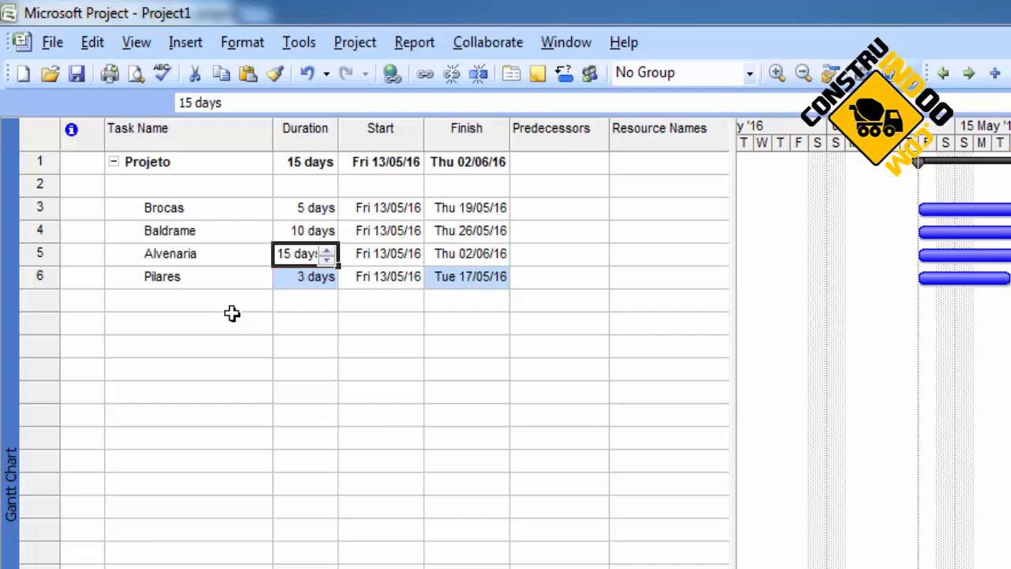
key(Up)
key(Up)
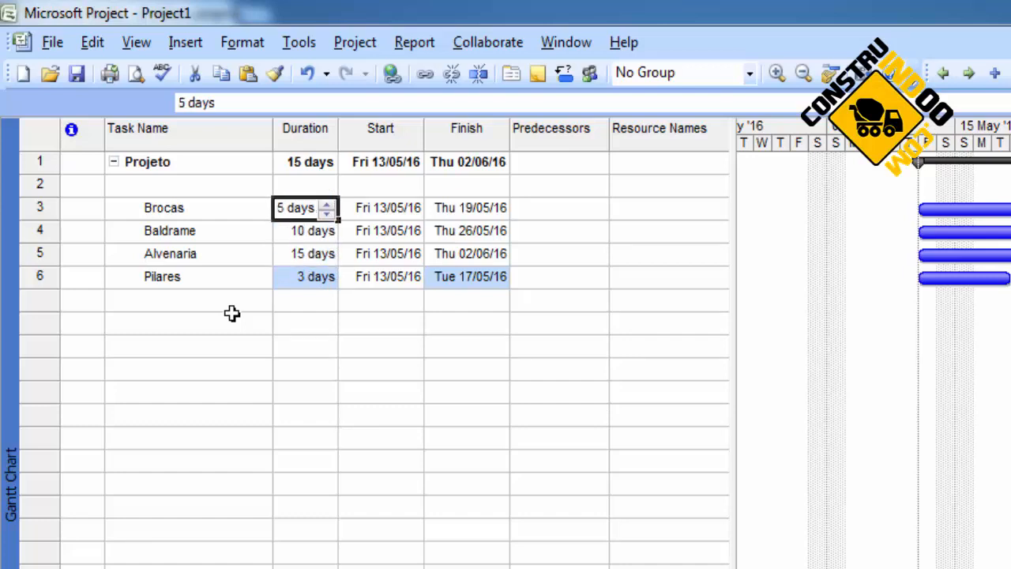
key(Up)
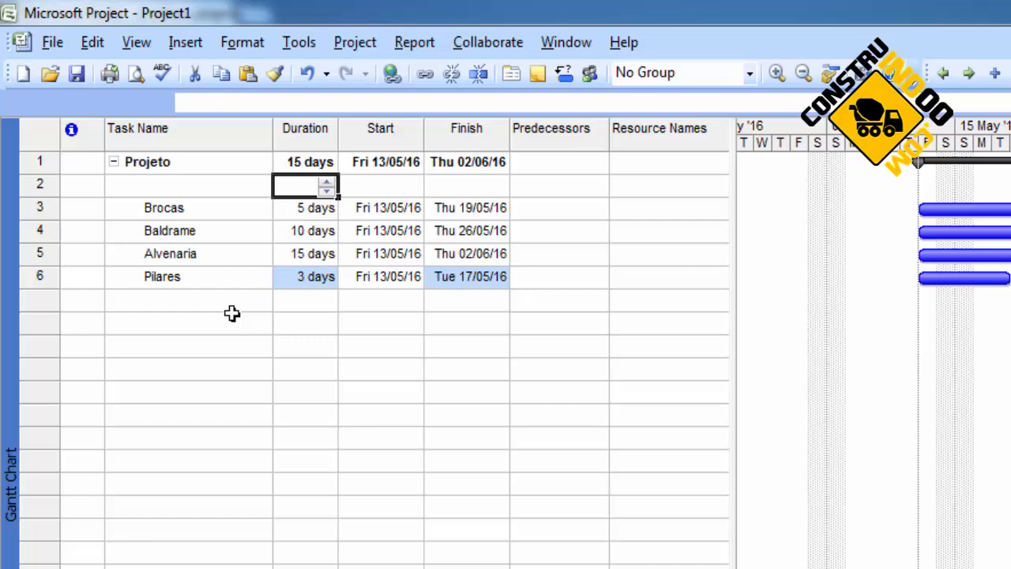
key(Up)
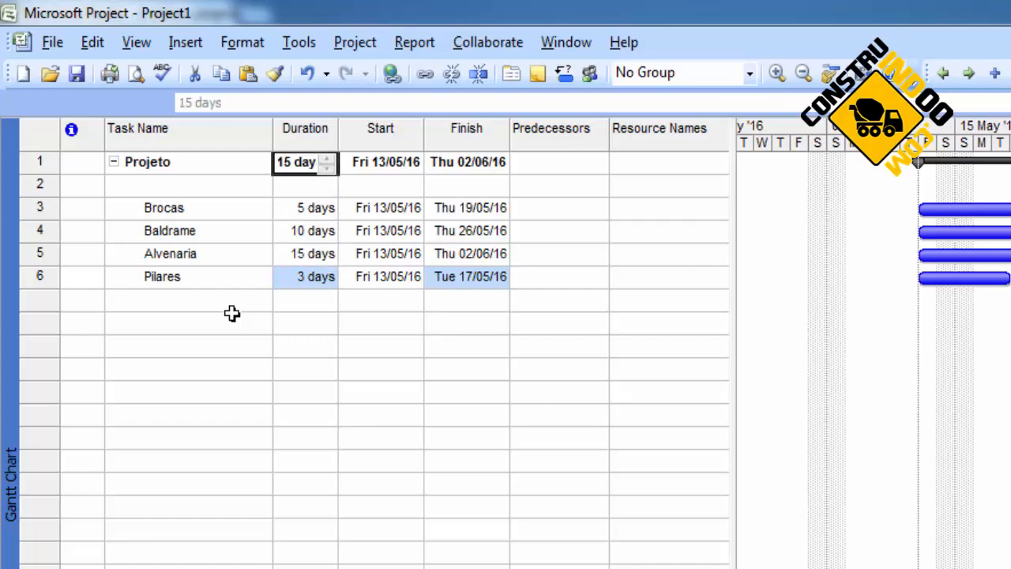
key(Down)
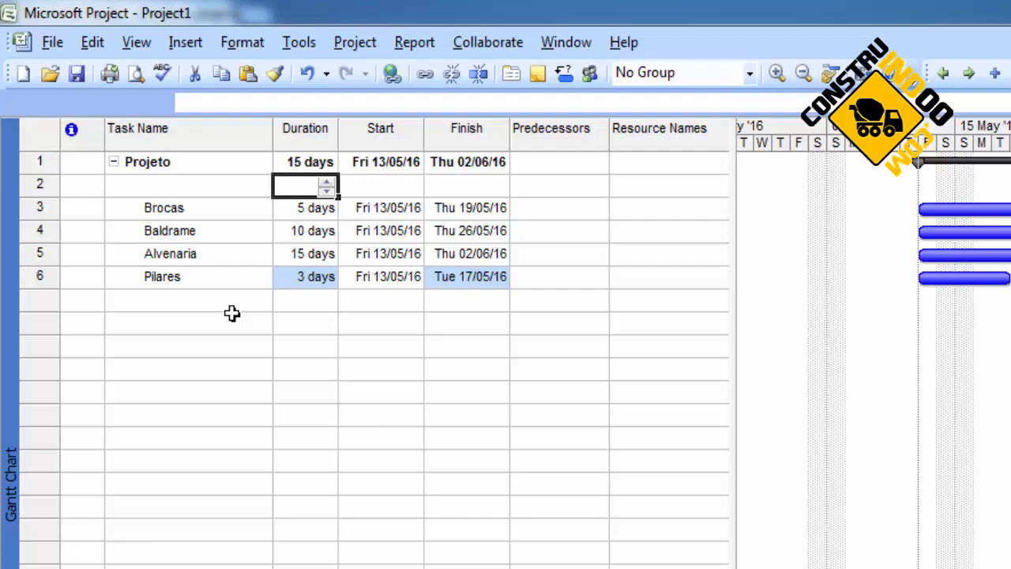
key(Down)
key(Down)
key(Down)
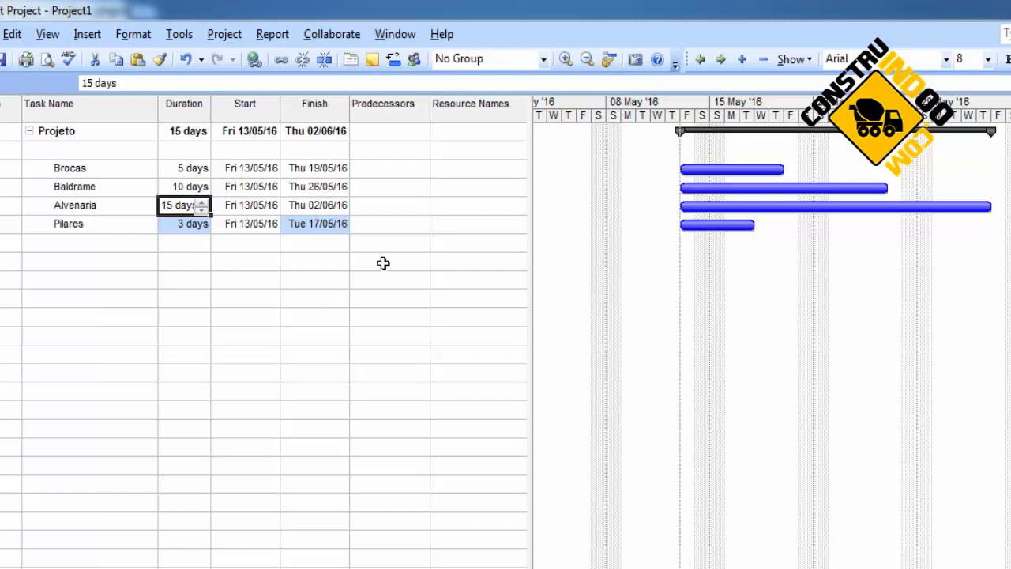
Compare the Brocas and Baldrame tasks and their bars in the Gantt chart.
key(Up)
key(Up)
key(Left)
key(Down)
key(Up)
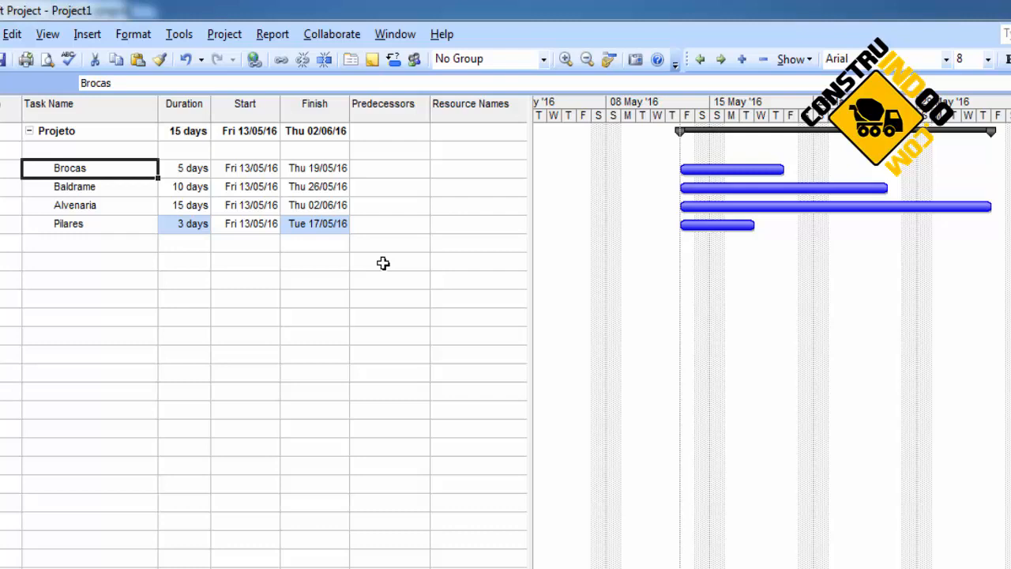
key(Down)
key(Up)
key(Down)
key(Up)
key(Down)
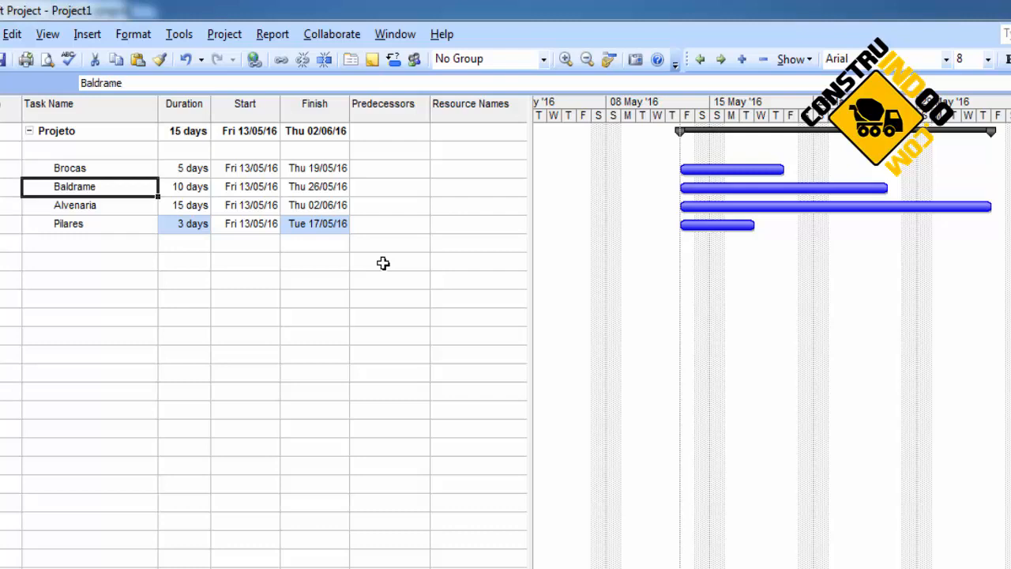
Make Brocas, task 3, the predecessor of Baldrame.
key(Right)
key(Right)
key(Right)
key(Right)
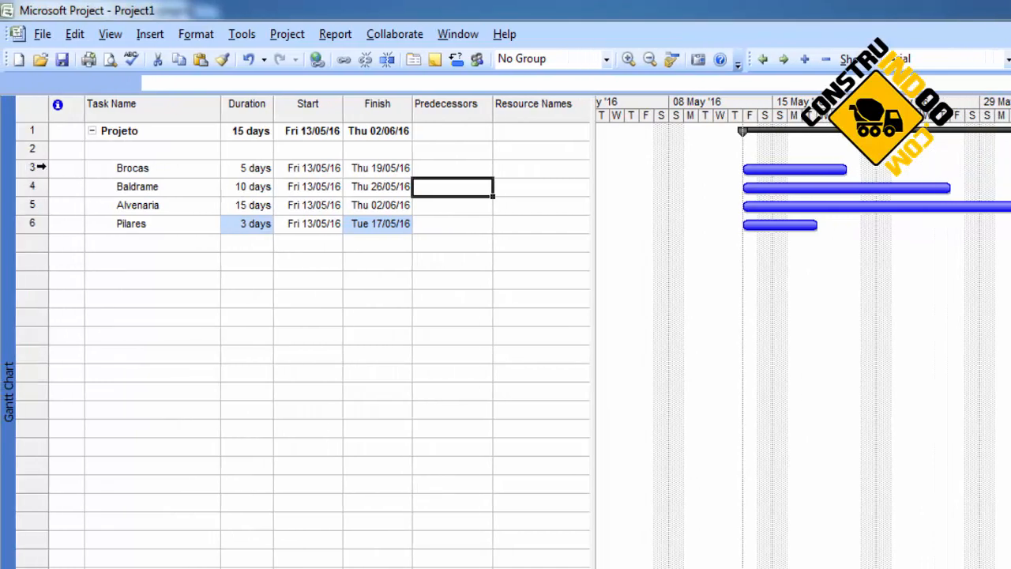
click(36, 168)
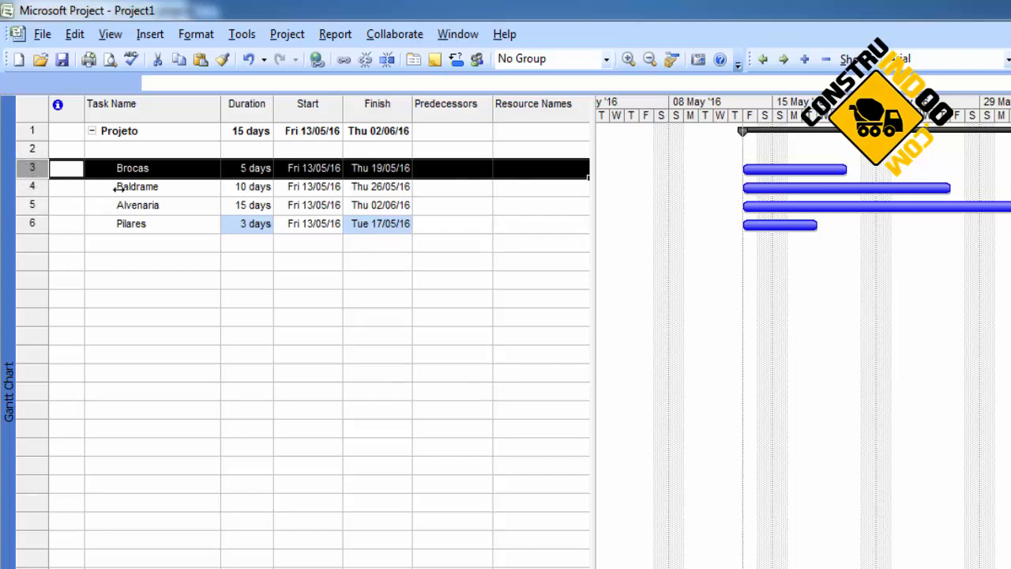
click(454, 187)
text(3)
key(Return)
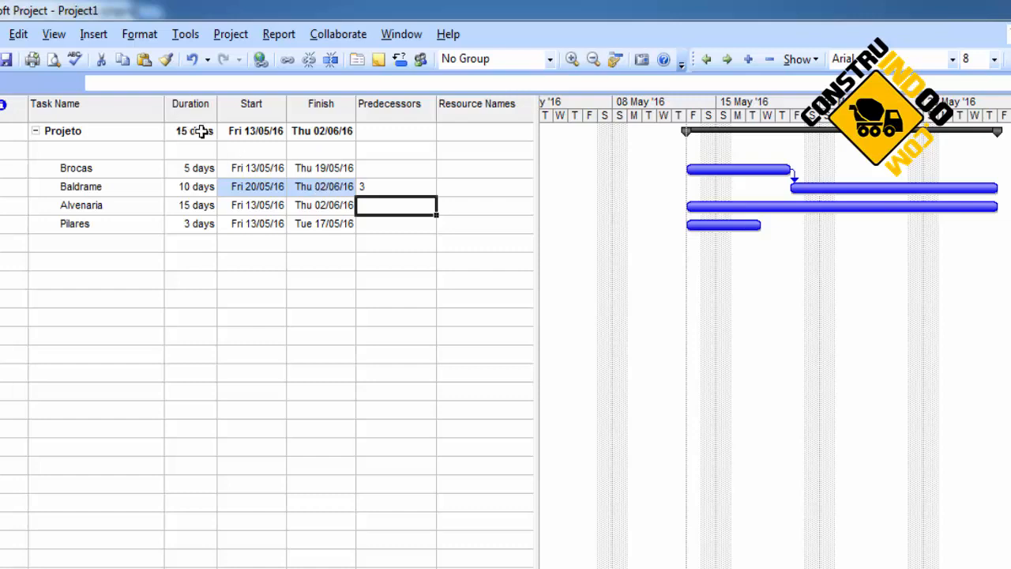
Set the duration of Baldrame to 12 days.
click(195, 188)
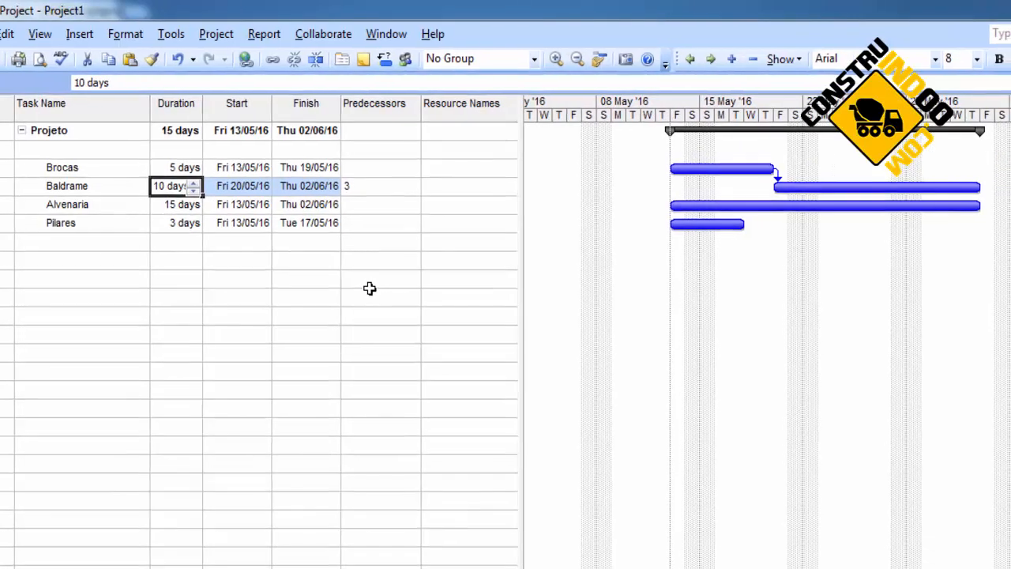
text(12)
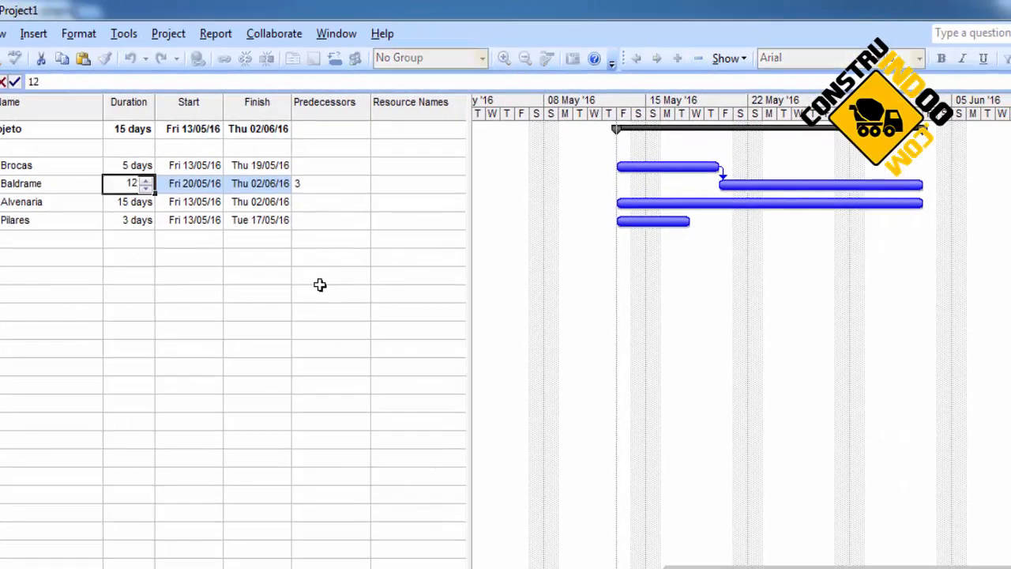
key(Return)
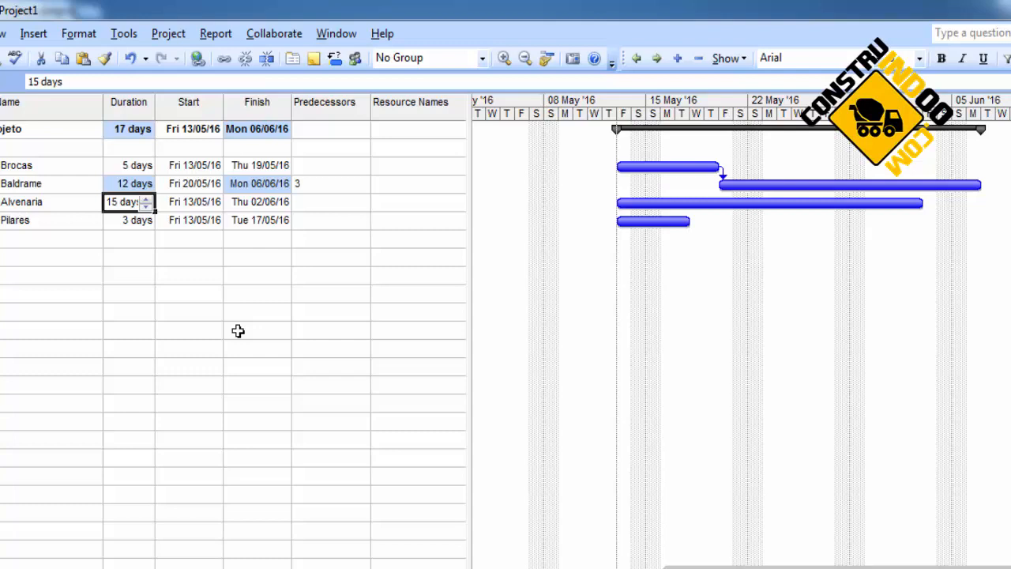
click(191, 339)
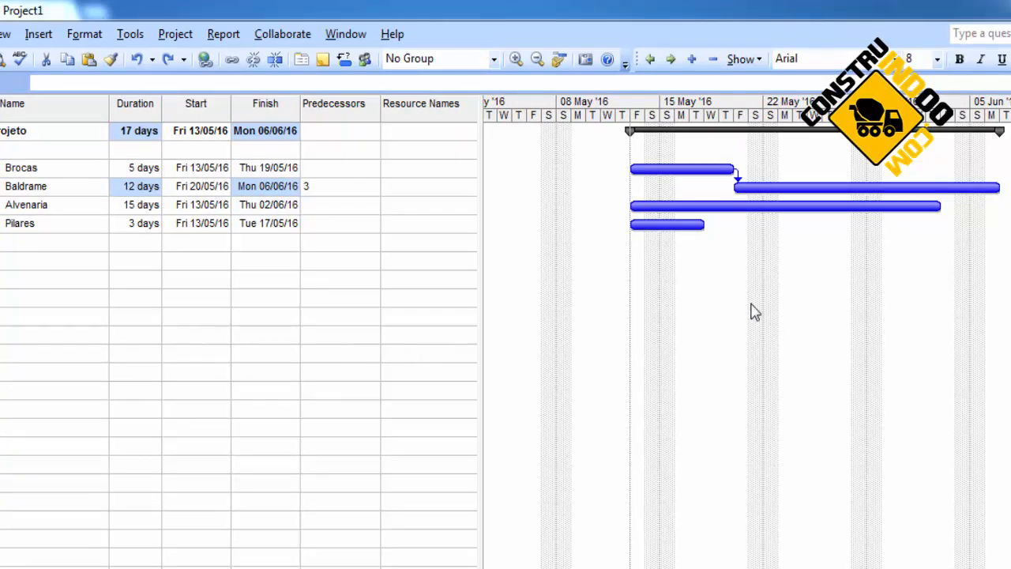
Zoom the Gantt chart's timescale out to months with three-day intervals and narrow the task table to widen the chart.
click(829, 333)
scroll(823, 333, down, 1)
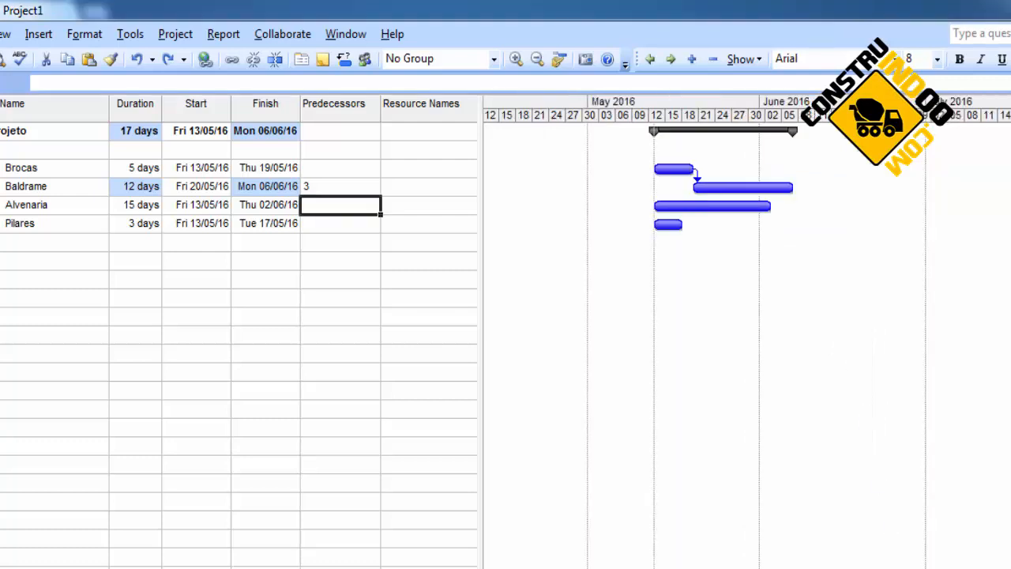
scroll(747, 332, right, 8)
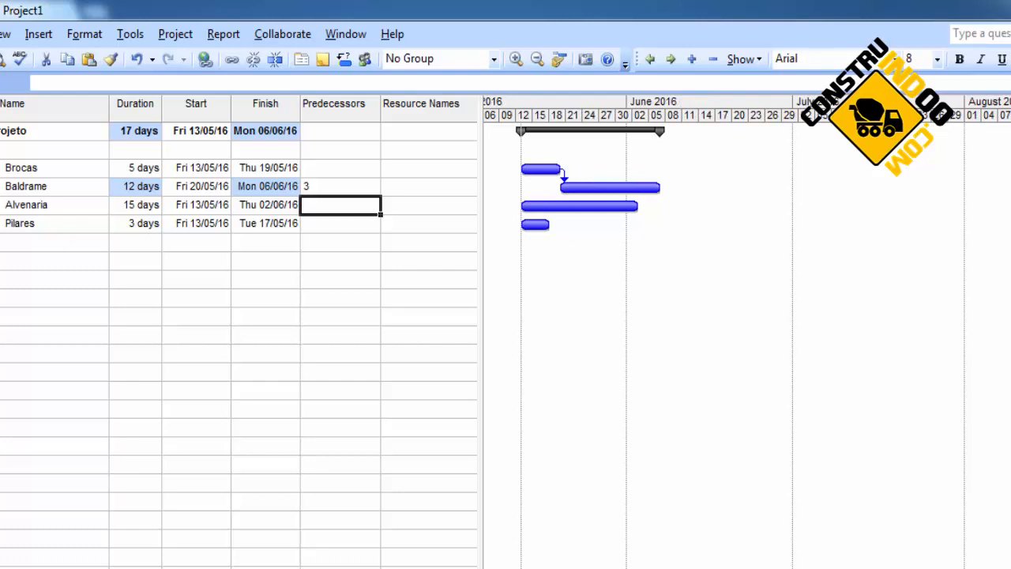
drag(479, 451, 408, 447)
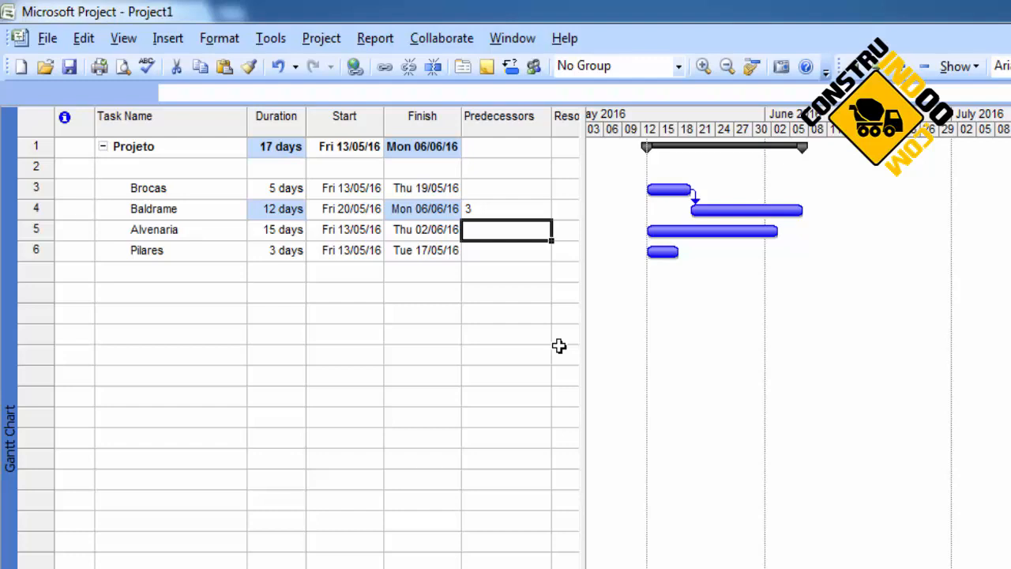
Make Baldrame, task 4, the predecessor of Alvenaria, and Alvenaria, task 5, the predecessor of Pilares.
text(4)
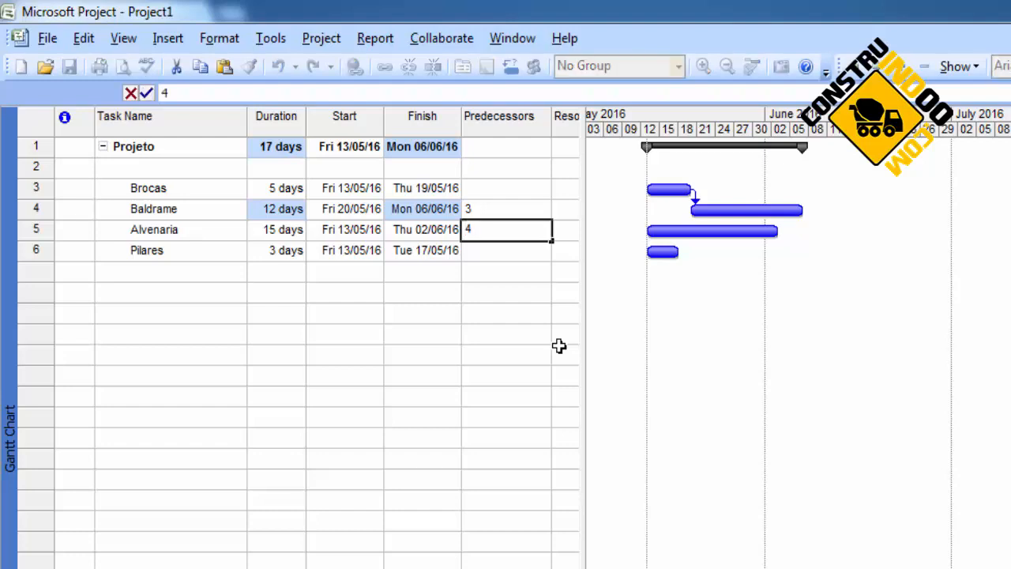
key(Return)
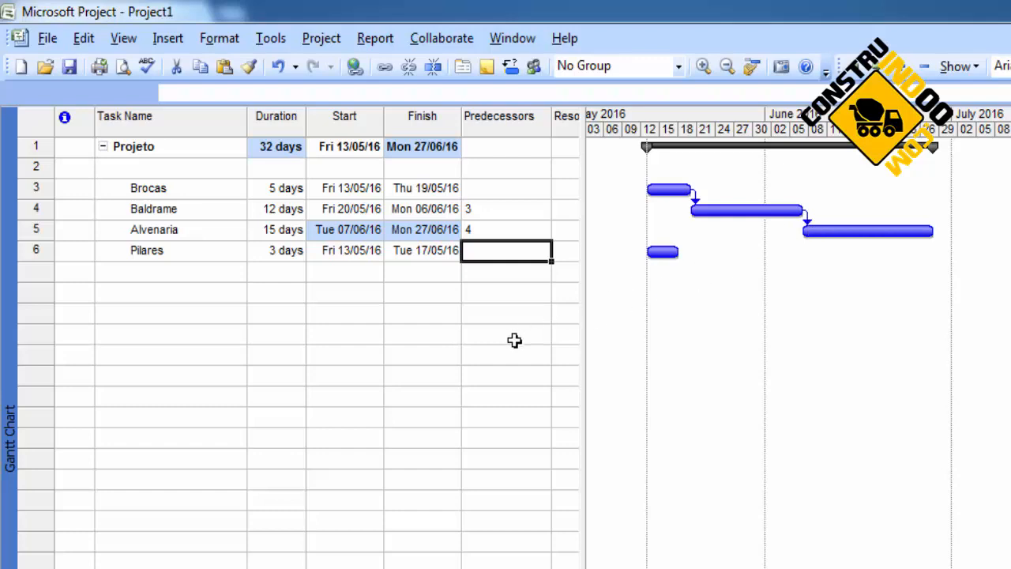
click(39, 249)
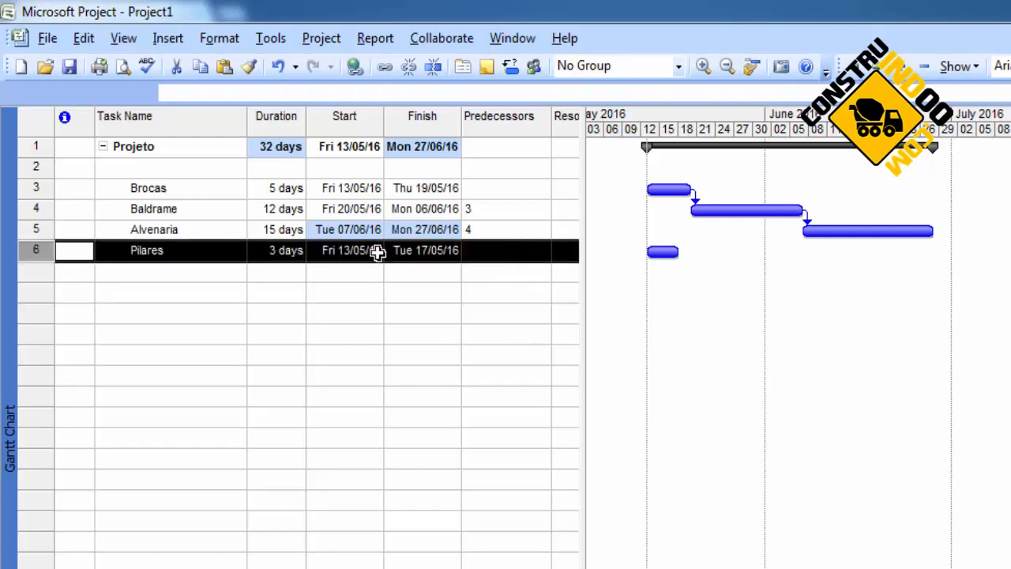
click(484, 252)
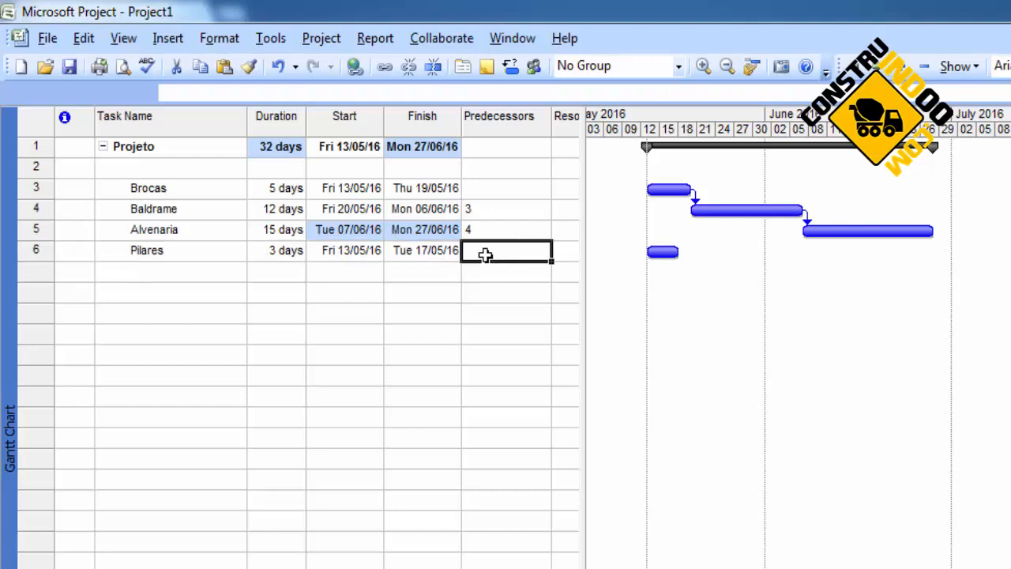
text(5)
key(Return)
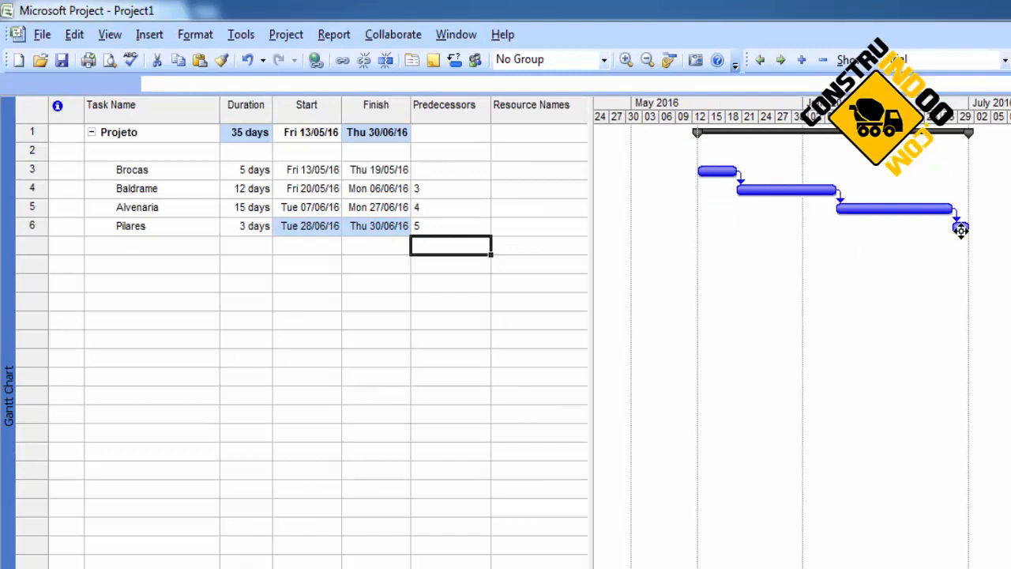
Set the duration of Pilares to 7 days and review the durations of the four stages.
mouse_move(960, 229)
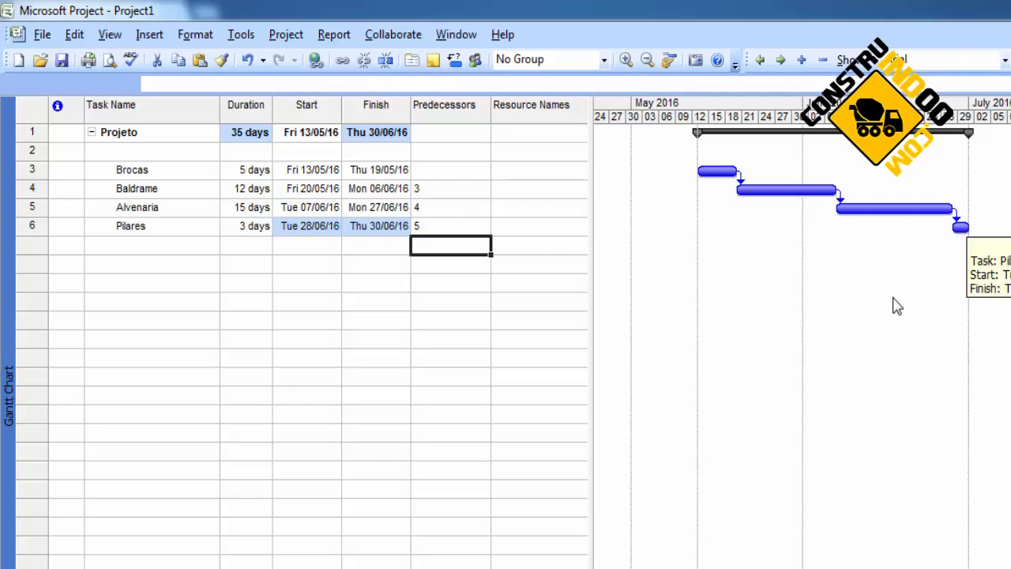
click(260, 225)
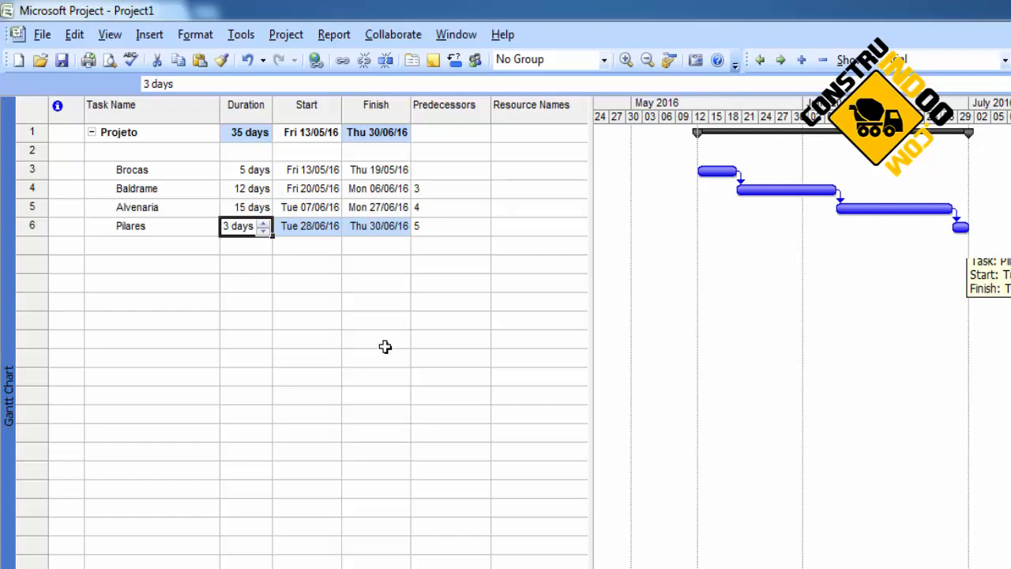
text(7)
key(Return)
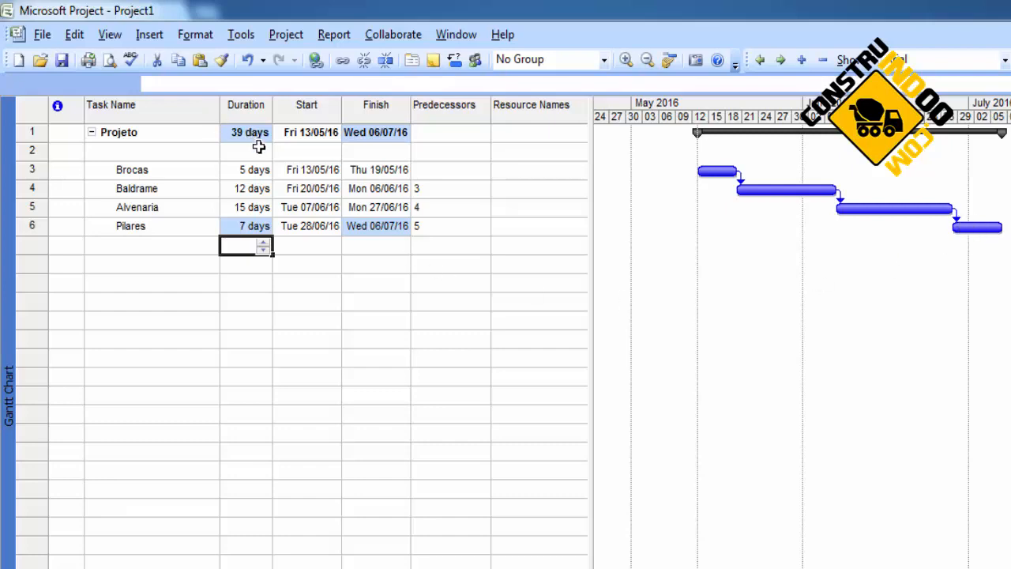
drag(260, 169, 267, 222)
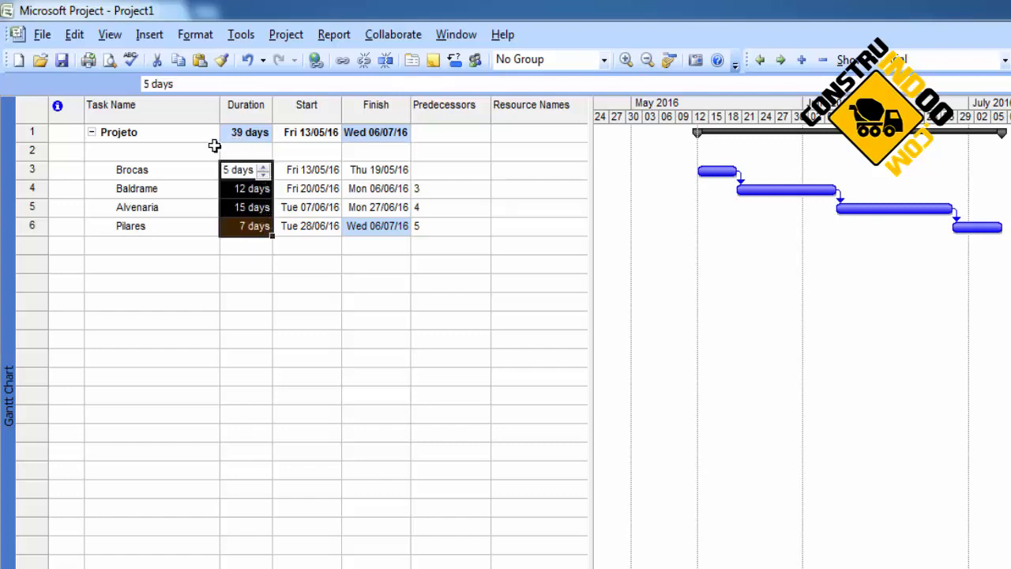
click(246, 251)
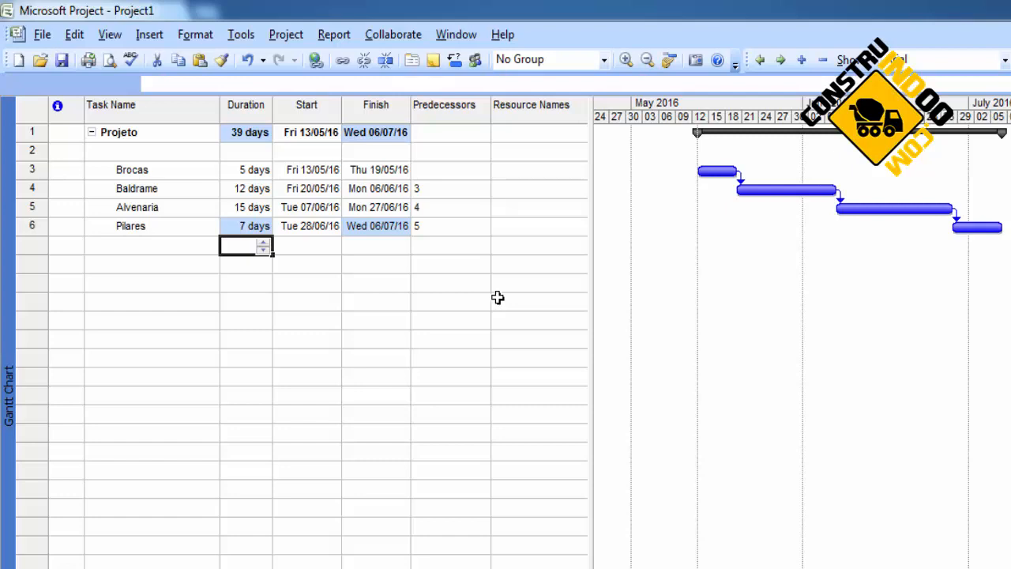
Change the predecessor of Pilares to 5FS-4, a finish-to-start link to Alvenaria with a four-day lead.
click(458, 231)
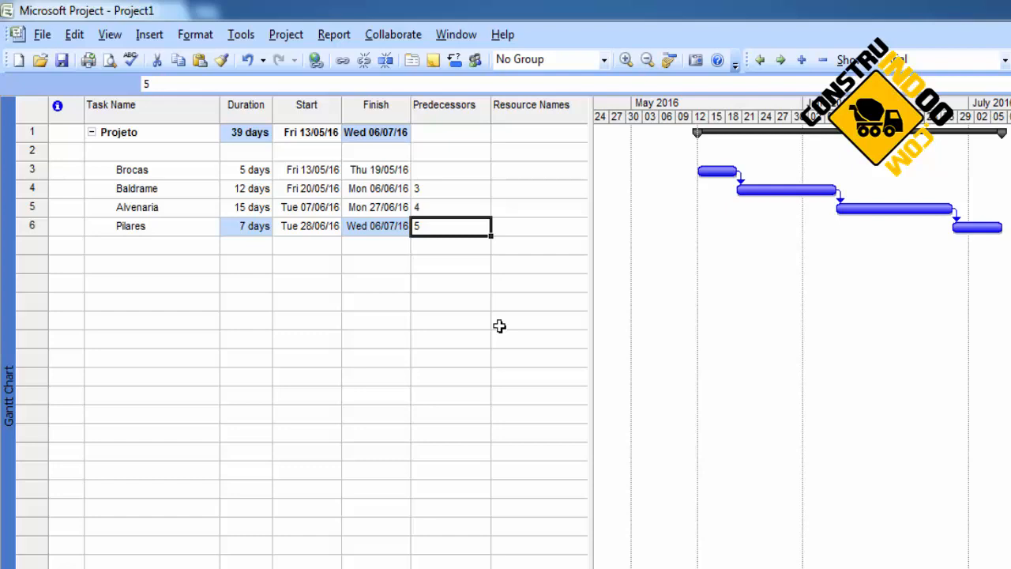
key(Up)
key(Down)
key(F2)
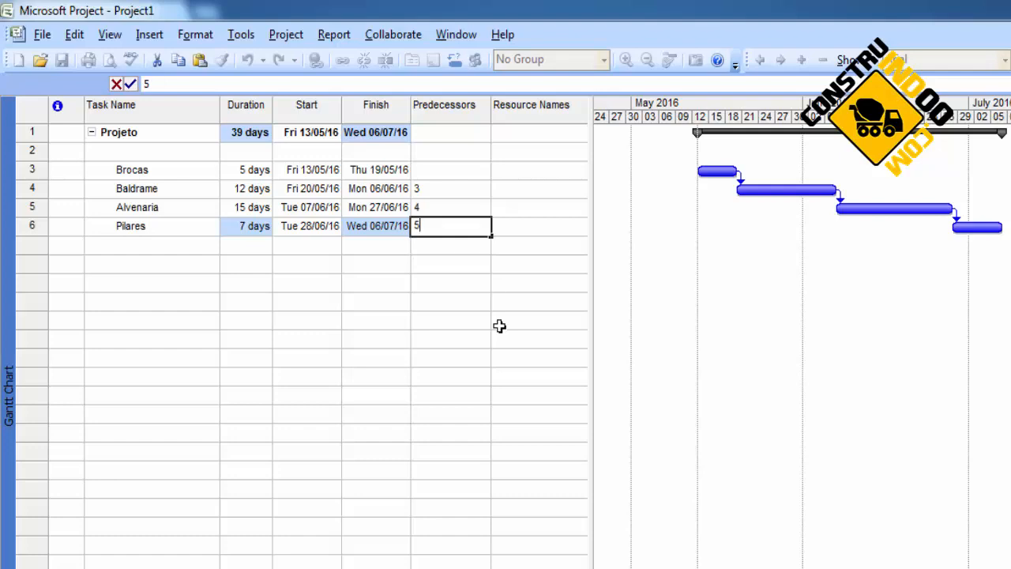
text(F)
text(S)
text(-4)
key(Return)
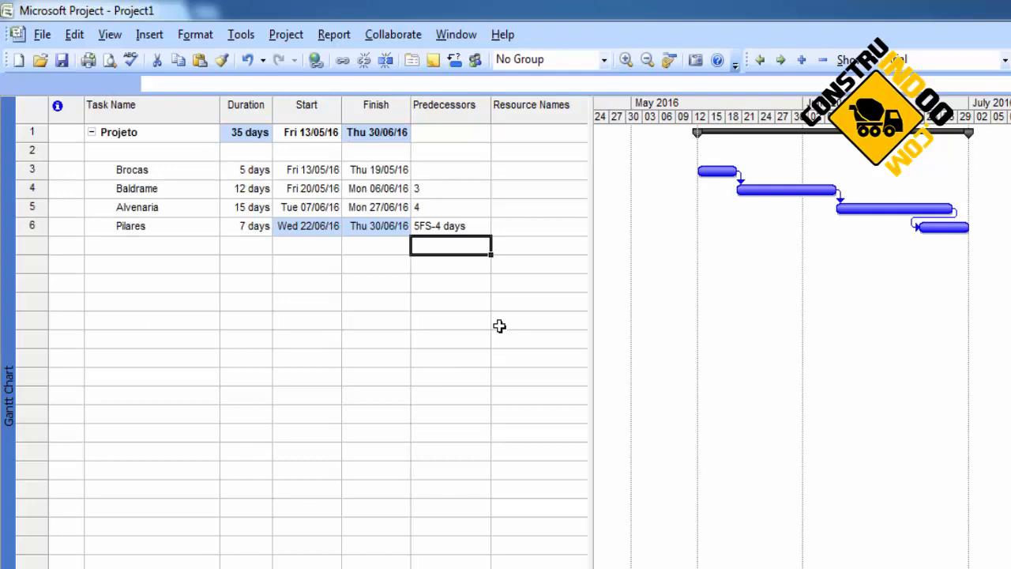
Compare the start and finish dates of Alvenaria and Pilares, their overlapping bars and the durations of all four stages.
key(Up)
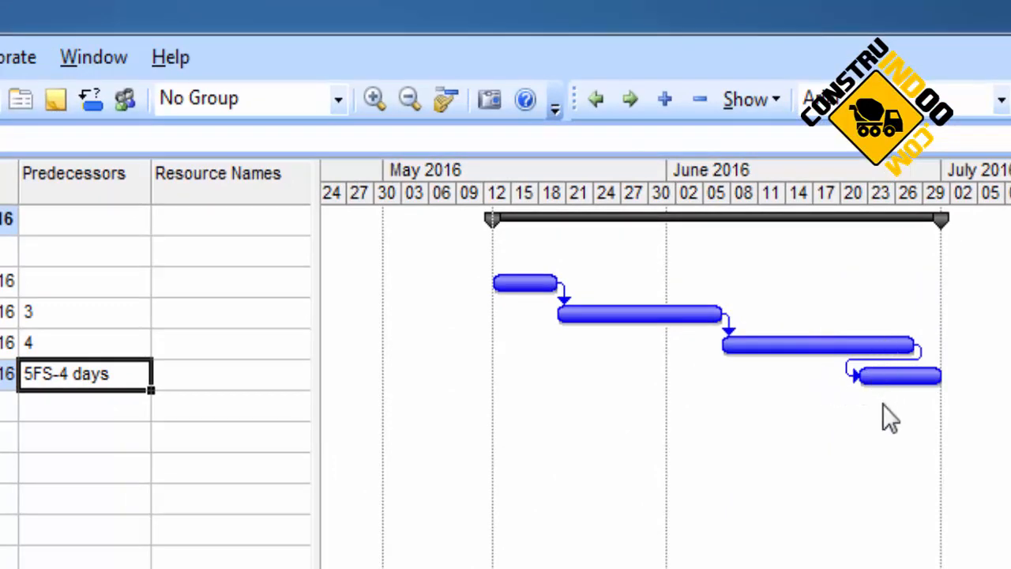
mouse_move(719, 346)
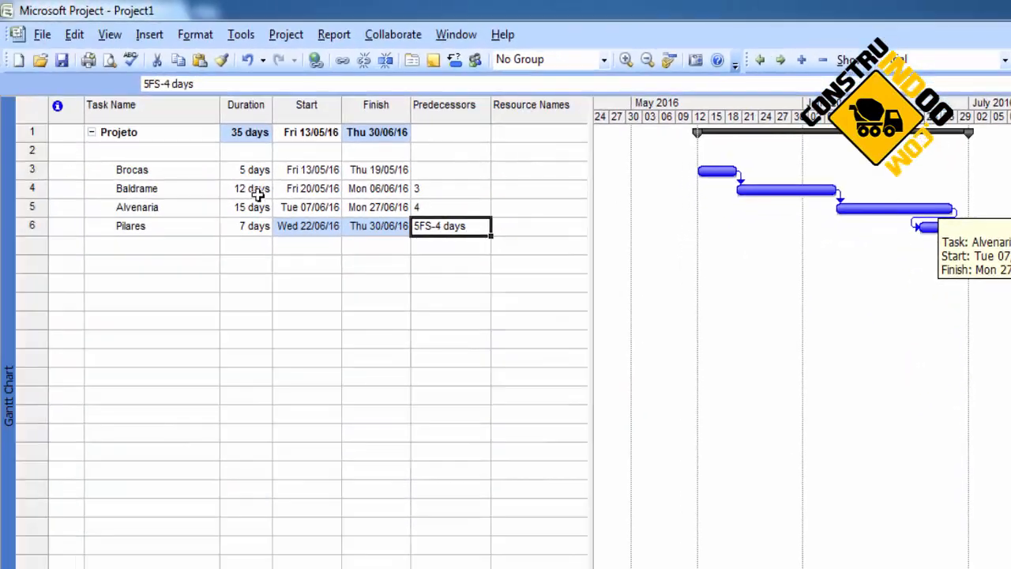
click(31, 207)
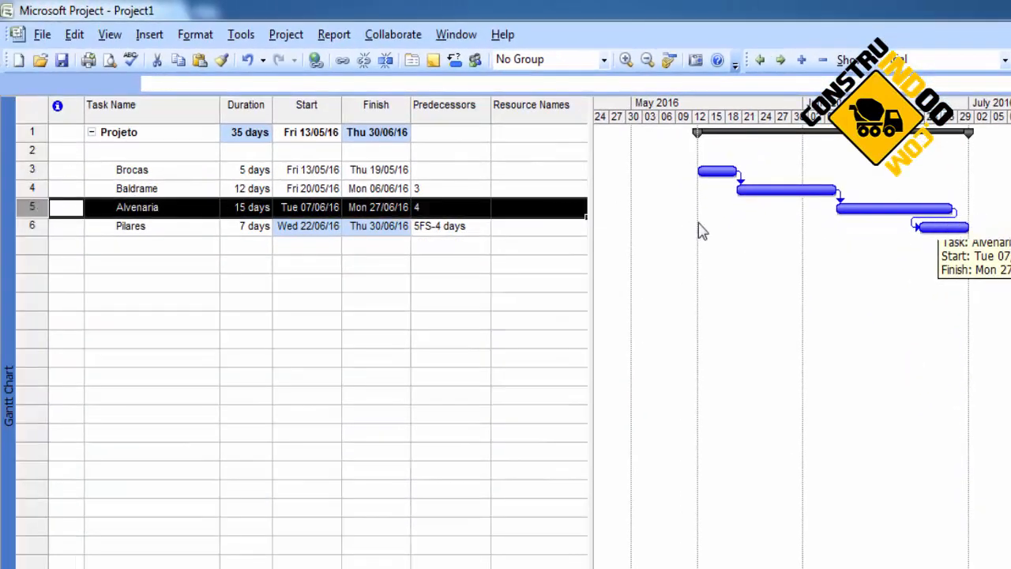
click(396, 209)
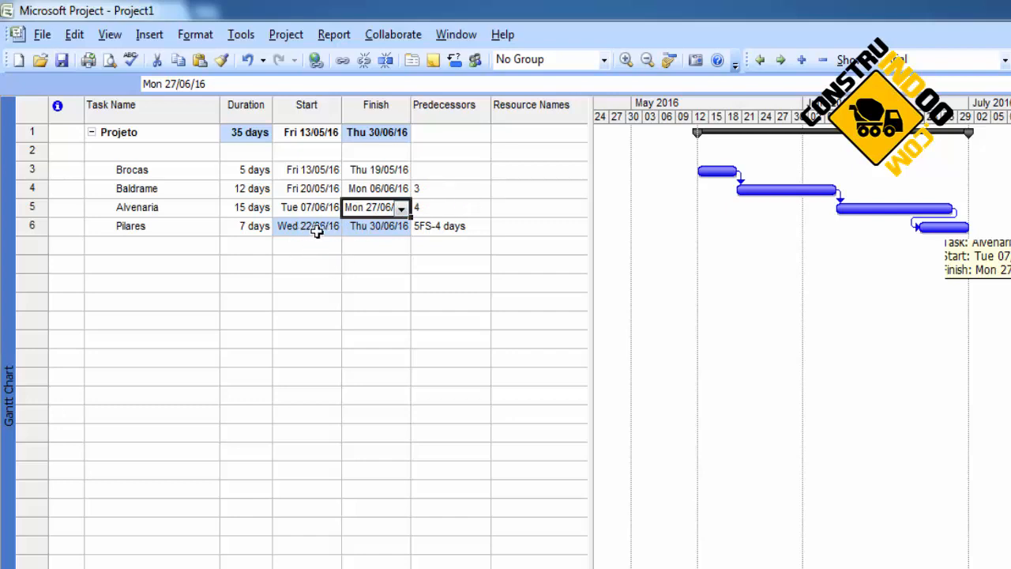
click(208, 230)
key(Tab)
key(Tab)
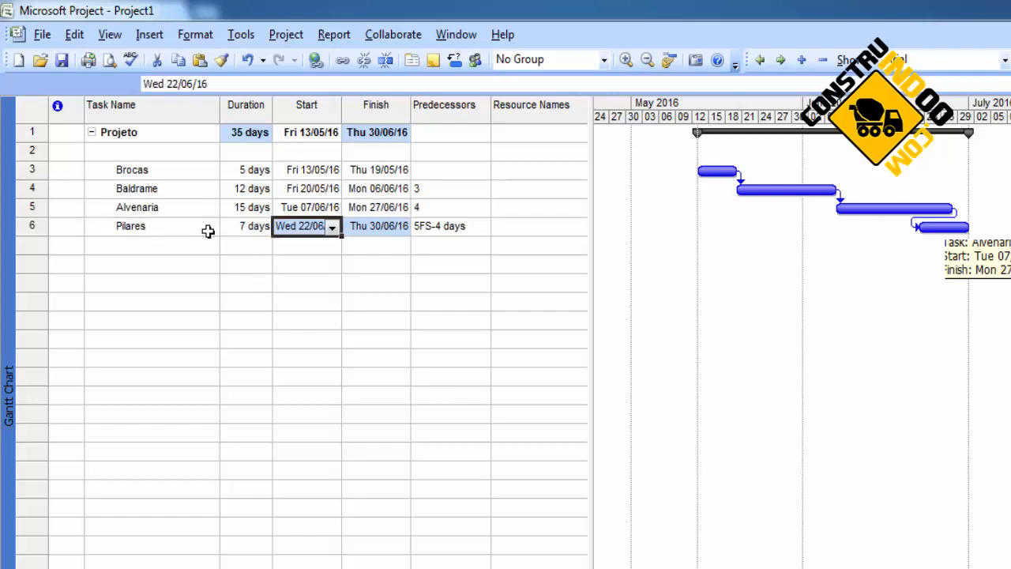
key(Tab)
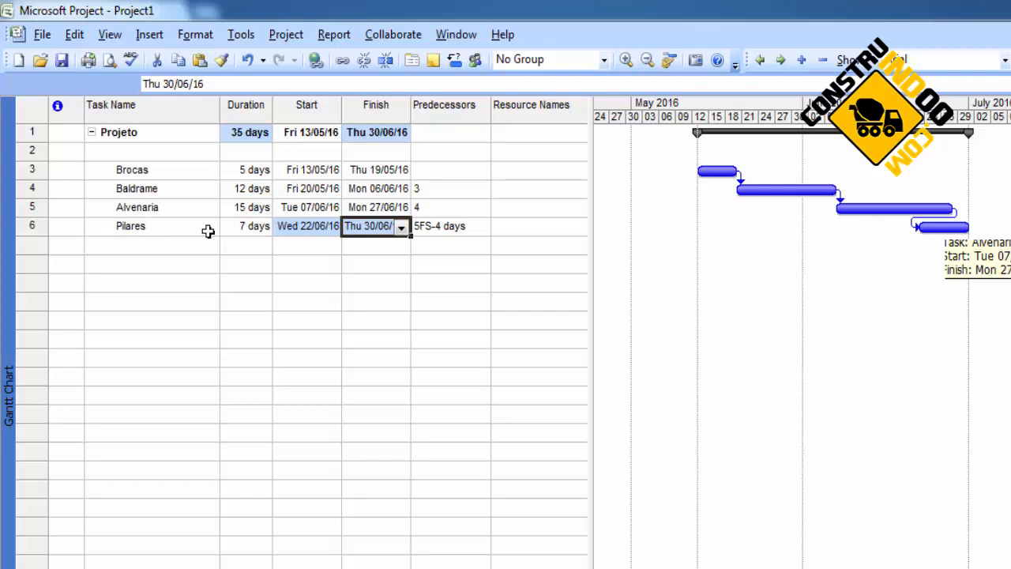
key(shift+Tab)
key(shift+Tab)
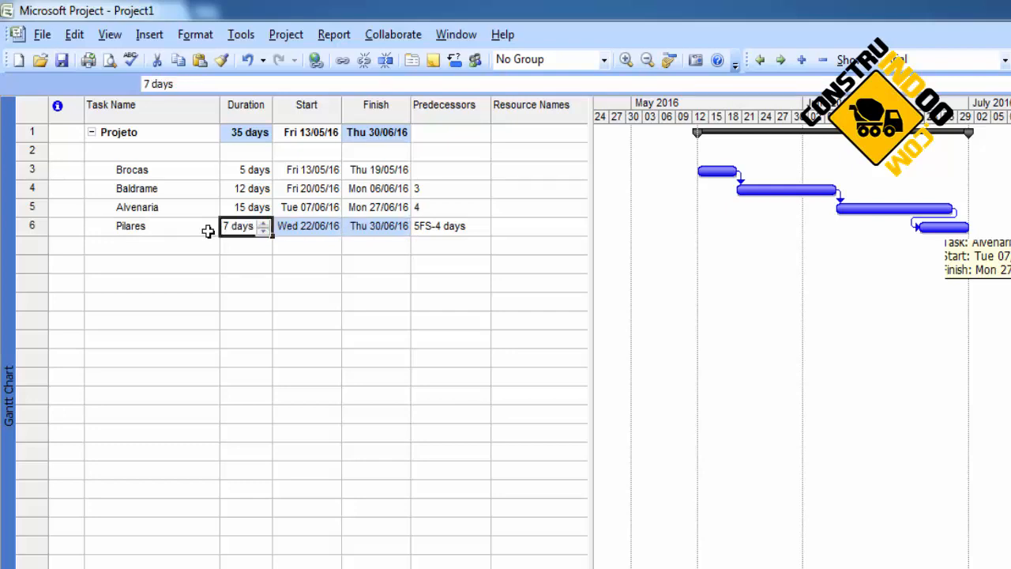
key(Tab)
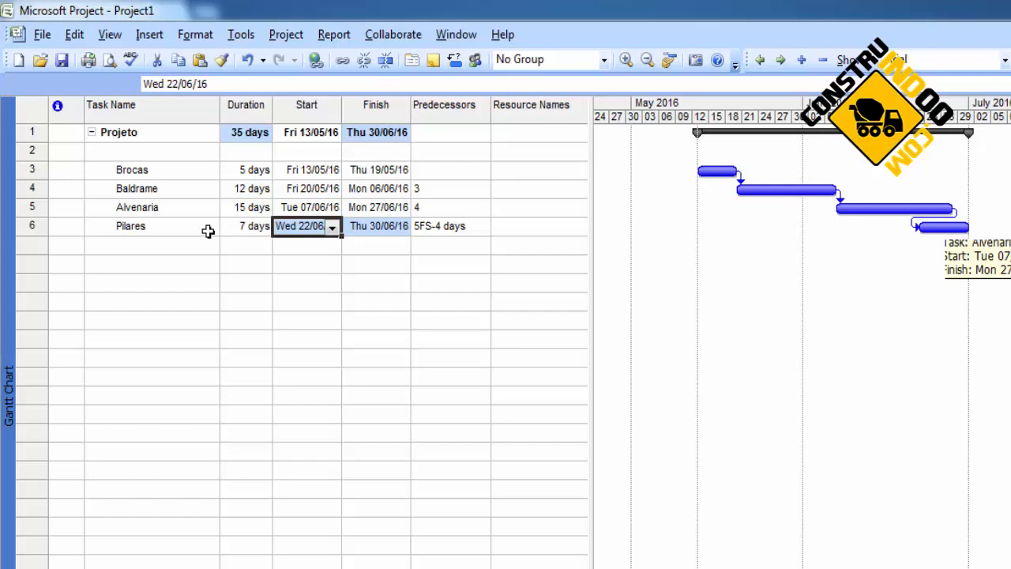
key(Tab)
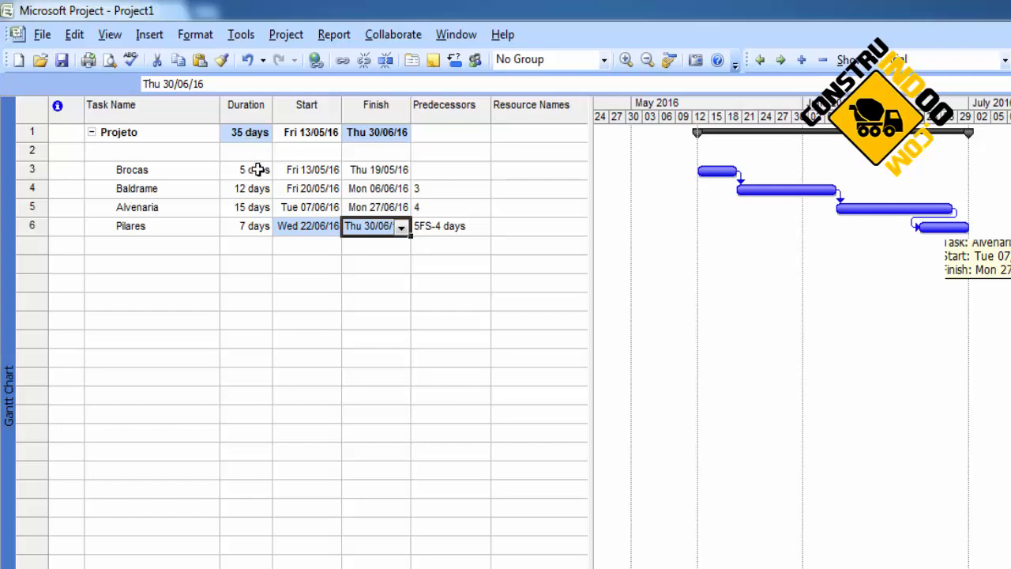
drag(253, 169, 254, 228)
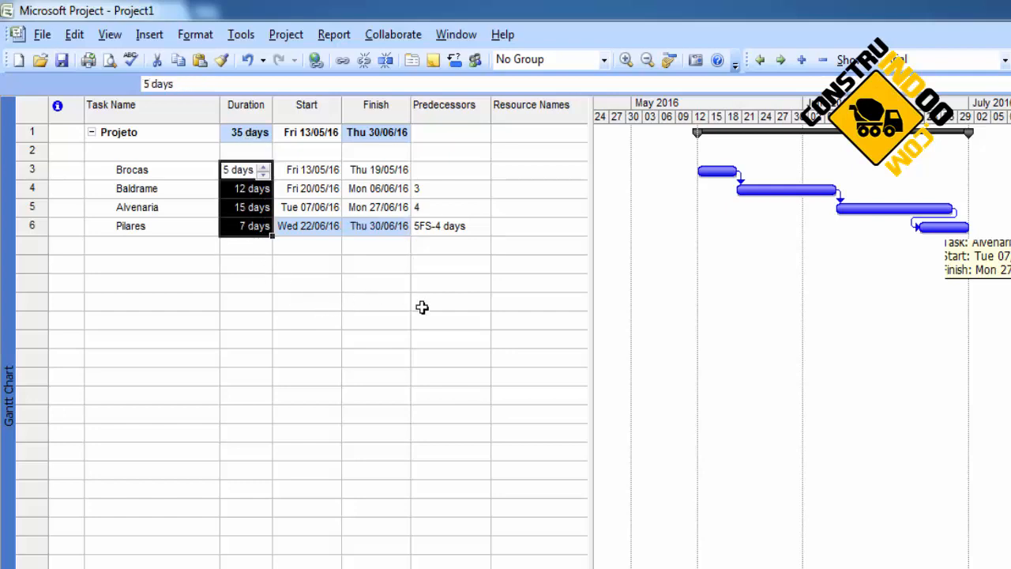
Change the predecessor of Alvenaria to 4SS+5, a start-to-start link to Baldrame with a five-day lag, and check the link in the Gantt chart.
click(451, 206)
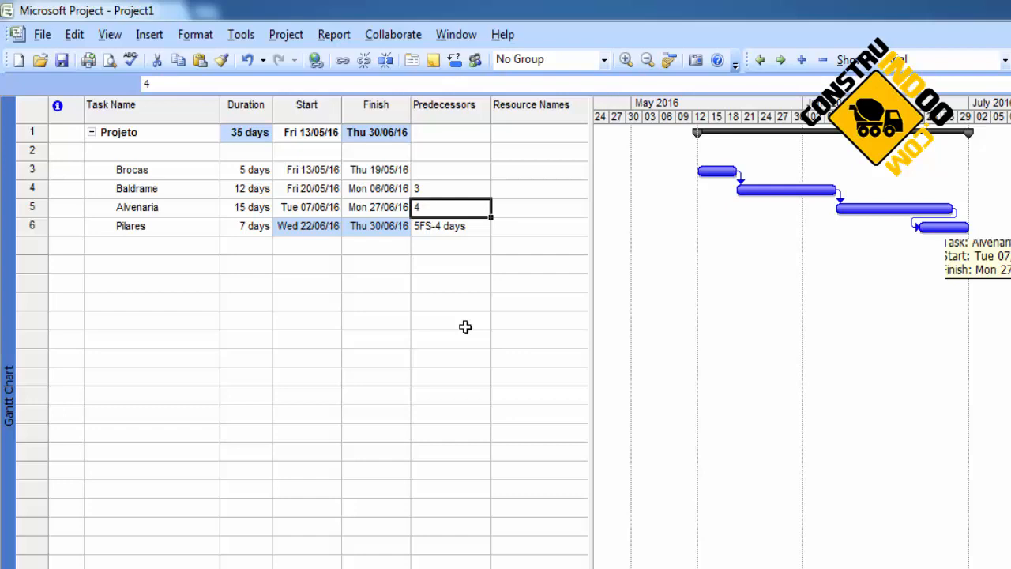
key(F2)
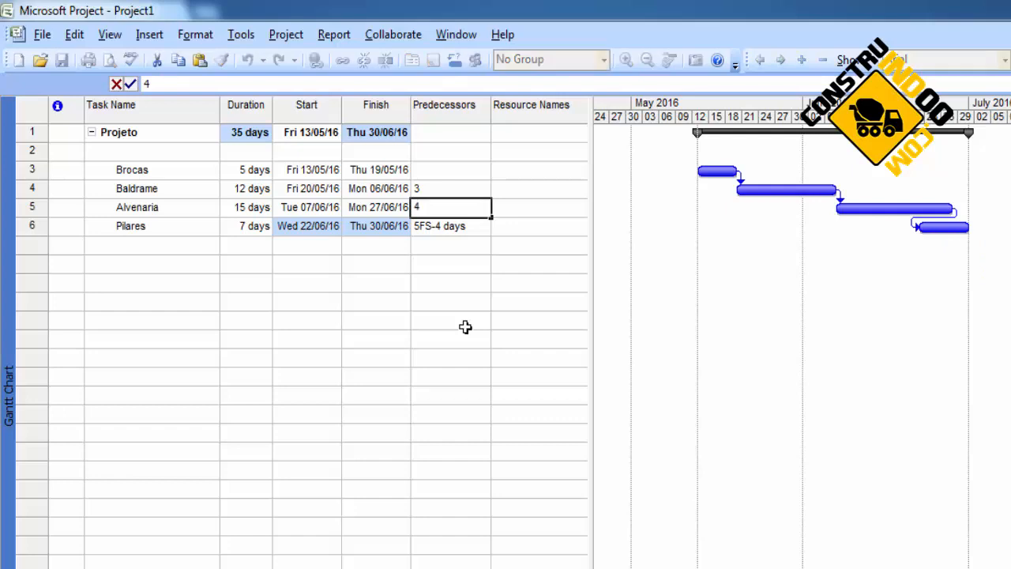
text(ss+5)
key(Return)
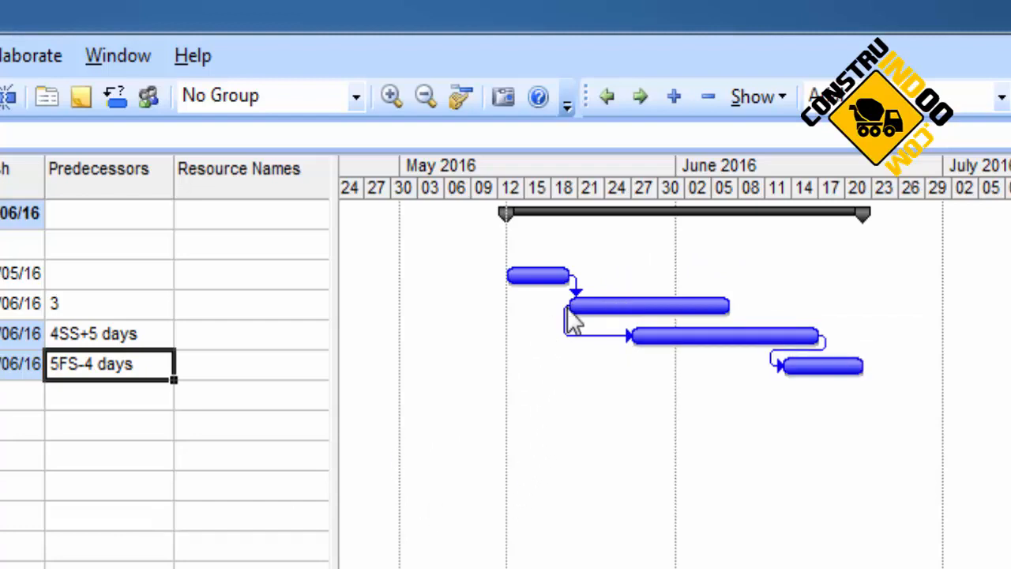
mouse_move(567, 312)
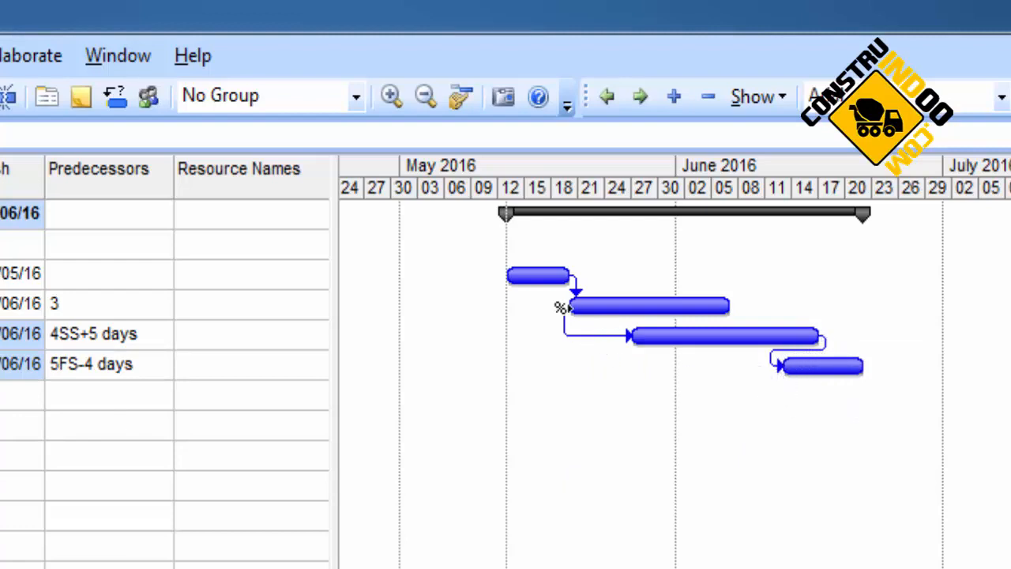
mouse_move(562, 309)
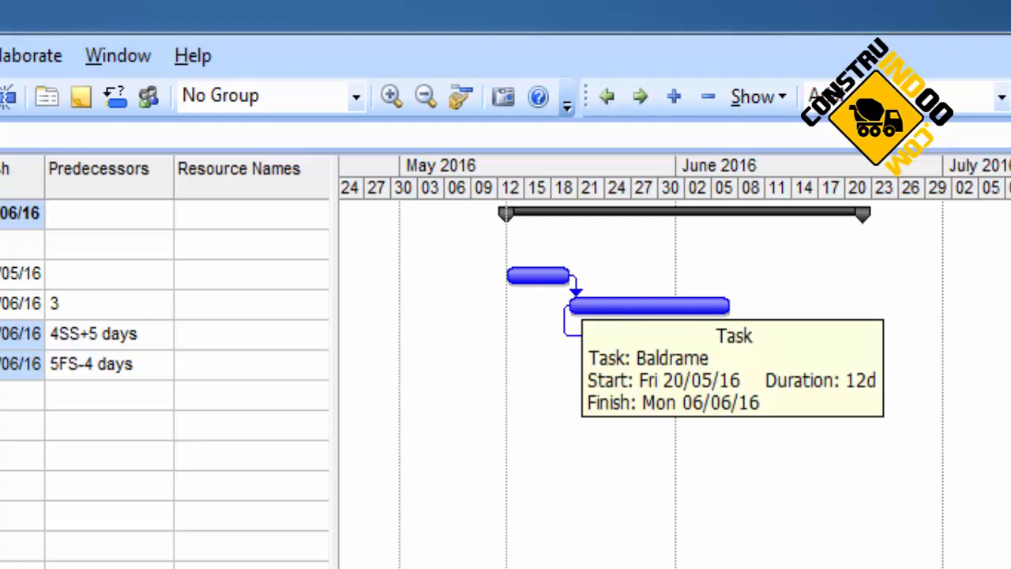
click(134, 433)
click(151, 367)
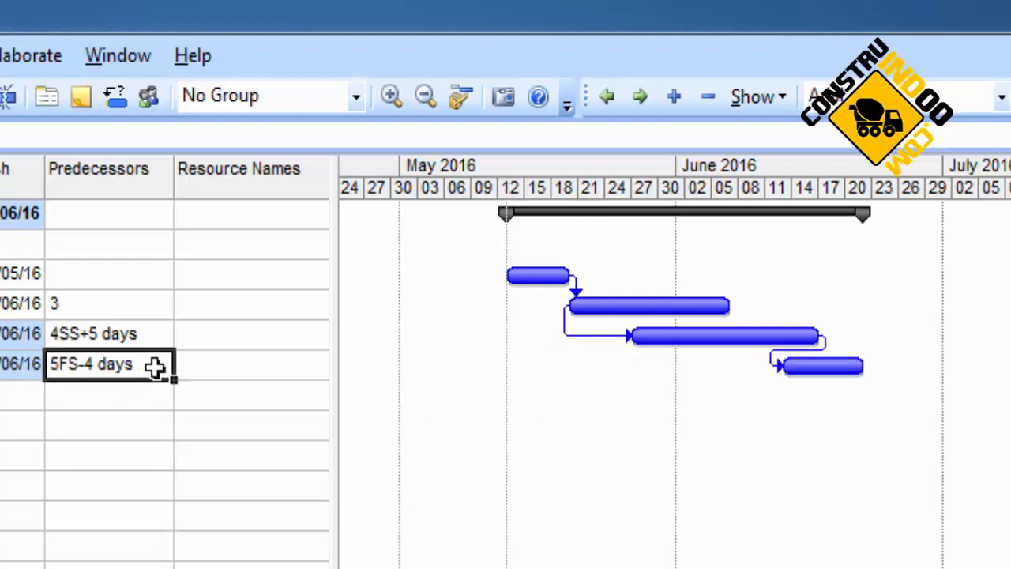